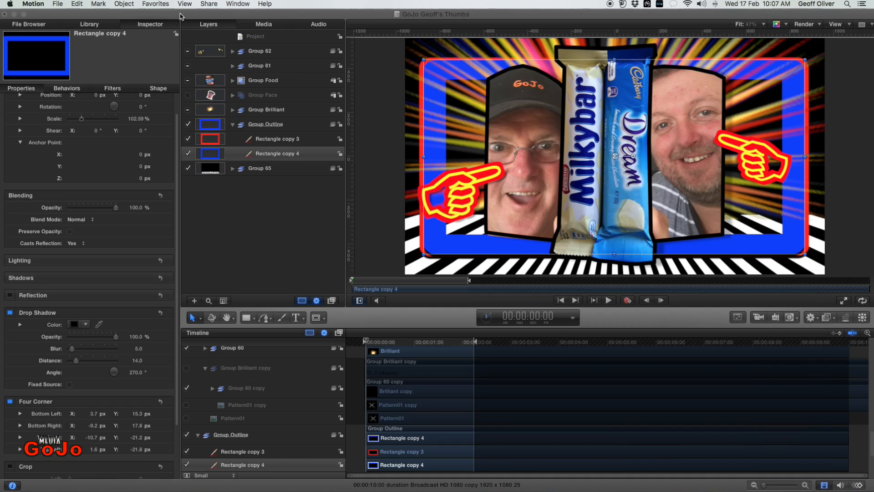
Step: Hide Group 62, Group 61, Group Food, Group Brilliant, and Group Outline with its rectangles, leaving only Group 65 visible
click(181, 14)
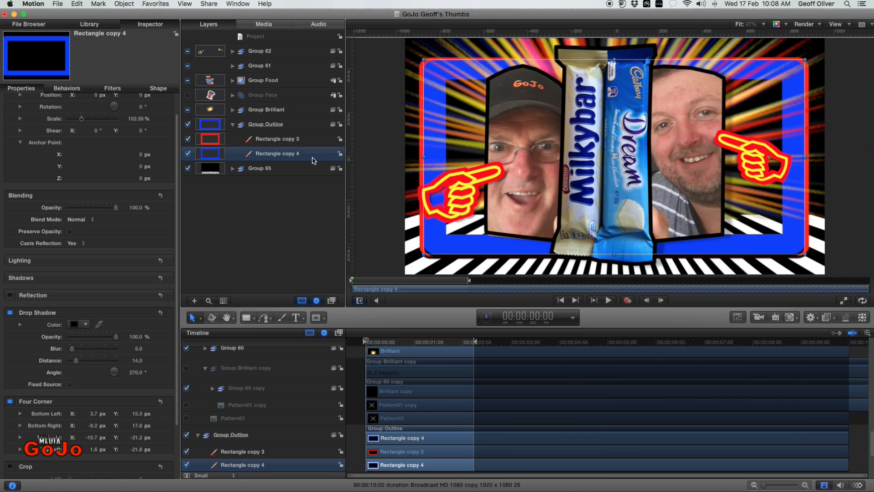
scroll(241, 86, up, 1)
scroll(240, 87, down, 1)
click(187, 52)
click(188, 66)
click(188, 80)
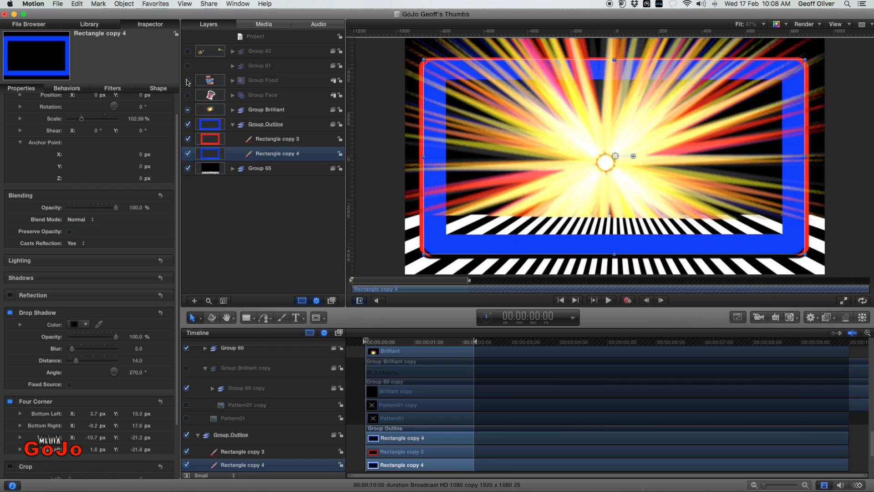
click(188, 110)
click(187, 124)
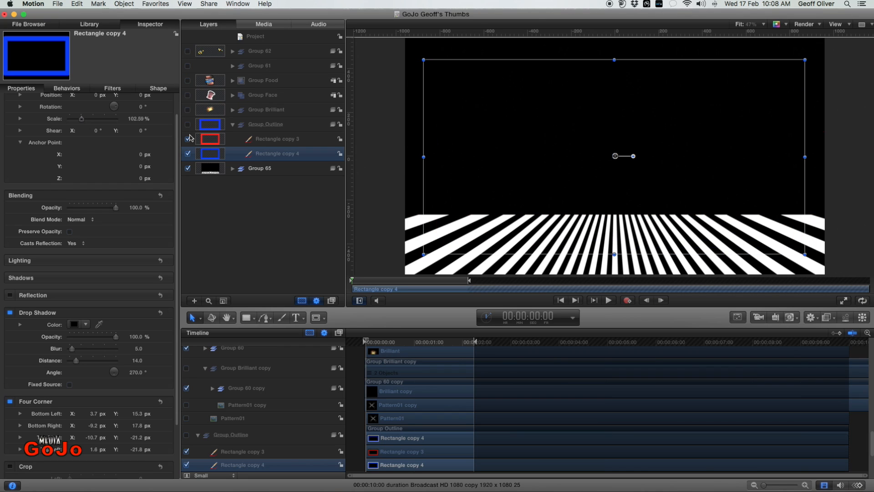
click(188, 153)
Step: Expand Group 65 and examine the Two Color Ray generator with the black Rectangle temporarily hidden, restoring the Rectangle's visibility
click(233, 169)
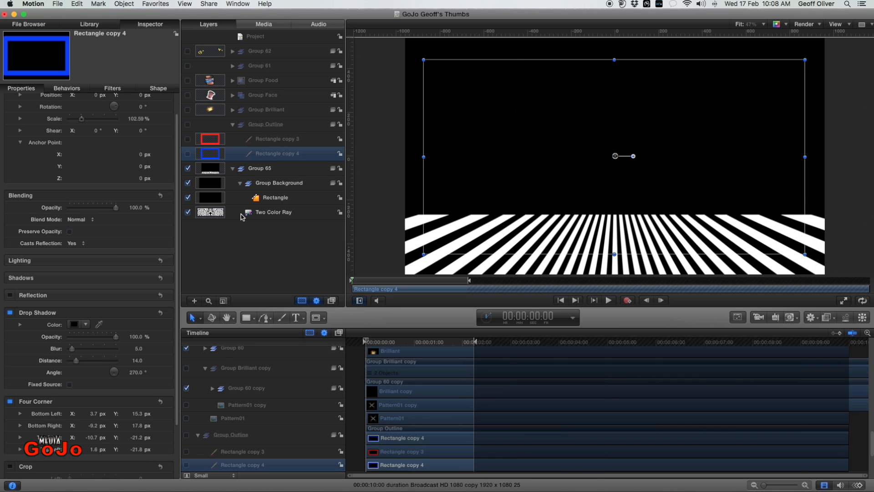
click(188, 198)
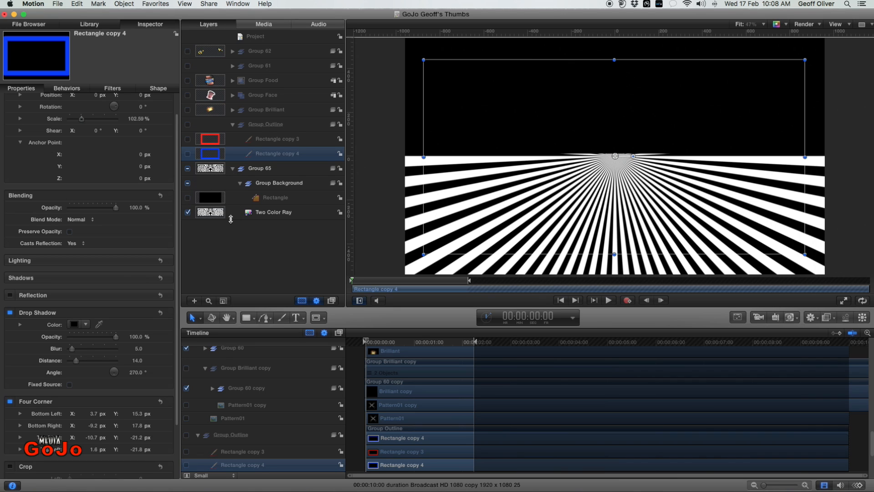
click(235, 215)
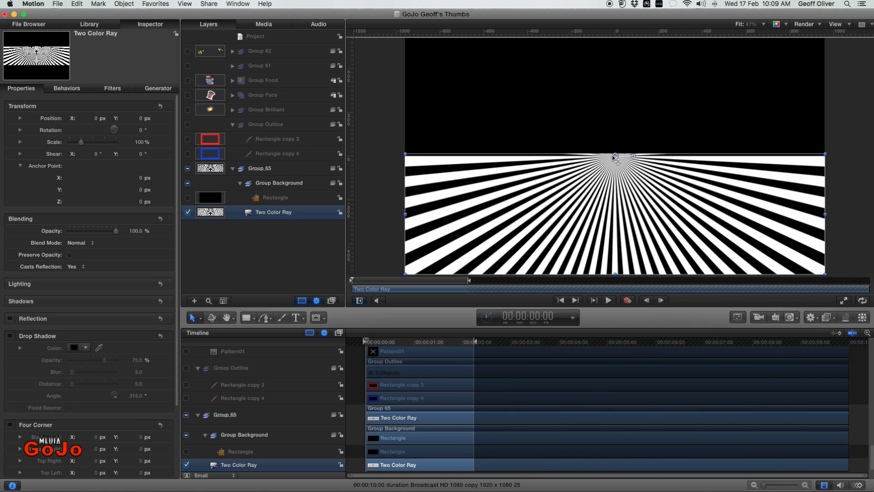
drag(193, 318, 202, 344)
click(188, 199)
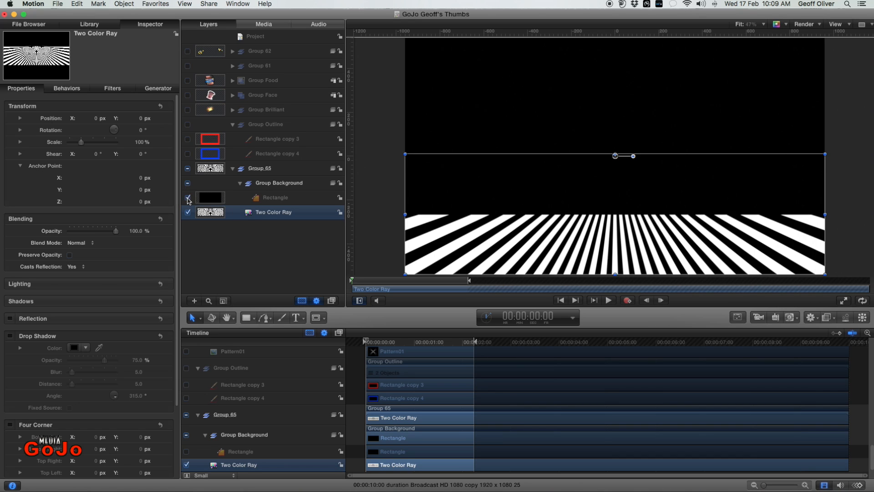
Step: Try moving the black Rectangle in Group Background slightly downward, and undo the move
click(234, 199)
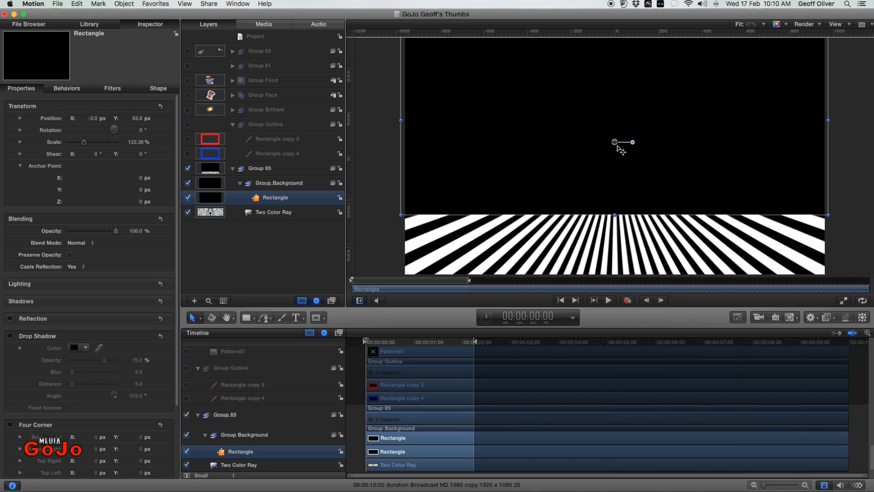
mouse_move(614, 143)
mouse_down()
mouse_move(615, 168)
mouse_move(618, 160)
mouse_up()
key(super+z)
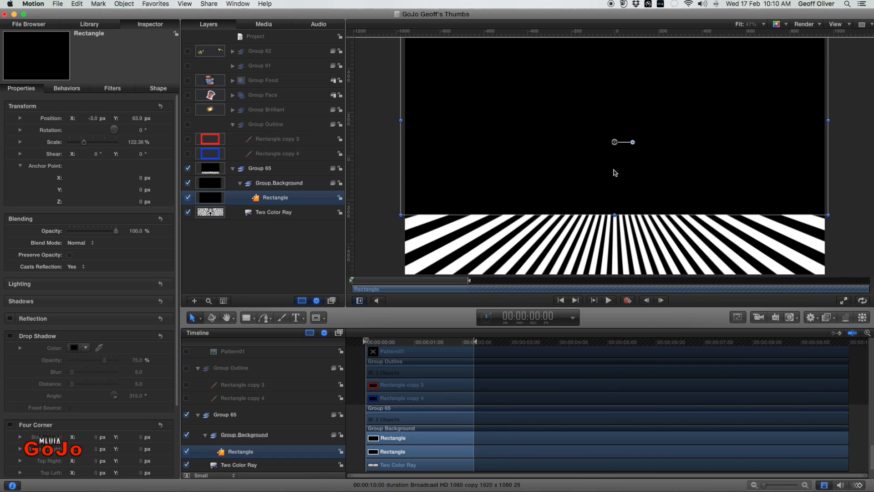
Step: Collapse Group 65 and make Group Outline visible with only its blue Rectangle copy 4 enabled
click(233, 170)
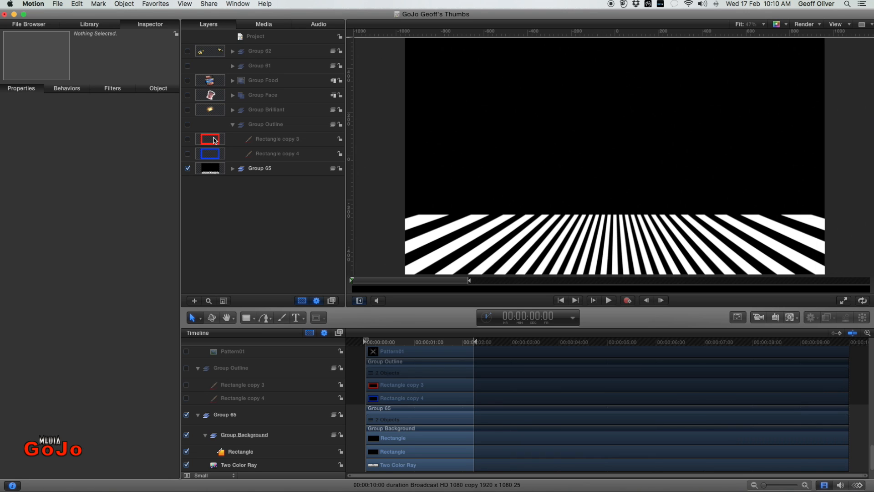
click(187, 154)
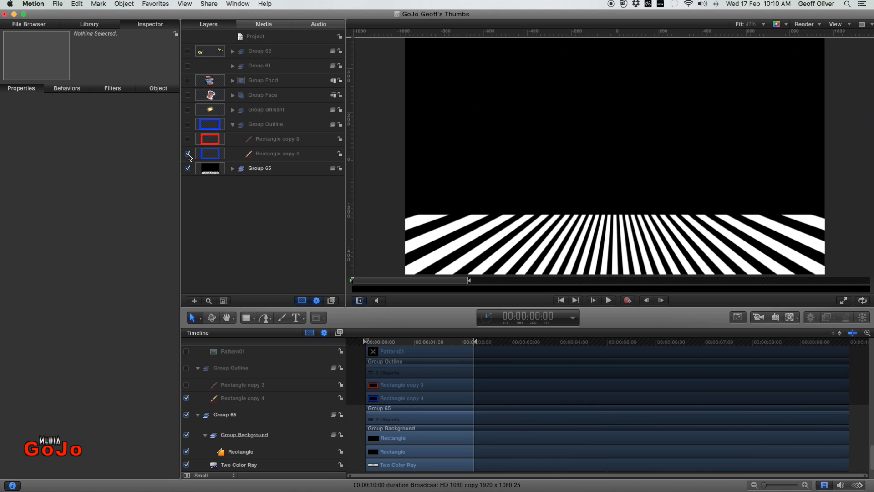
click(236, 157)
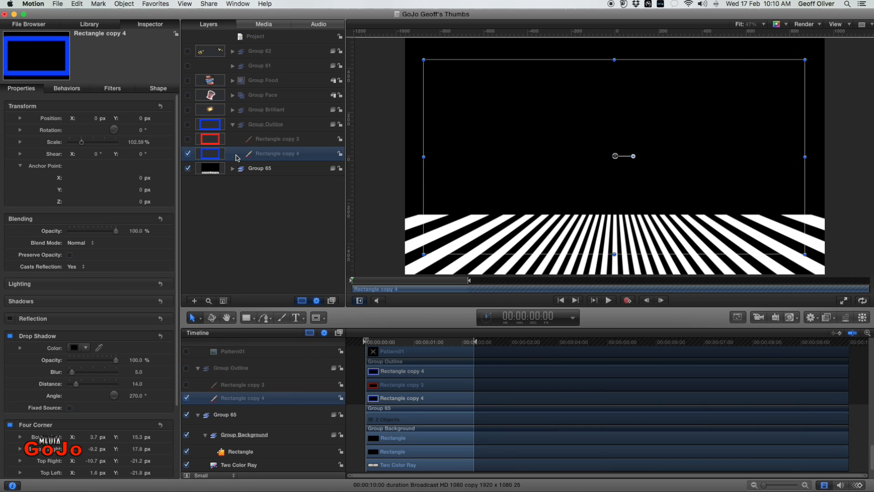
click(245, 124)
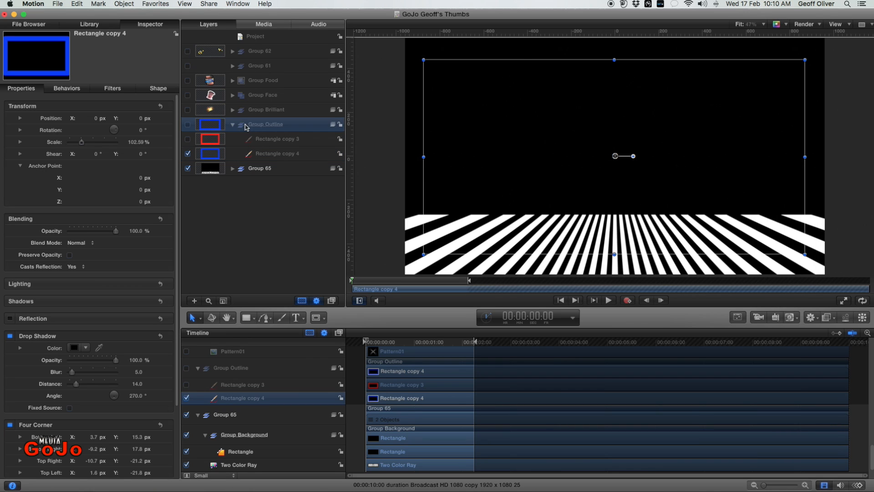
click(188, 125)
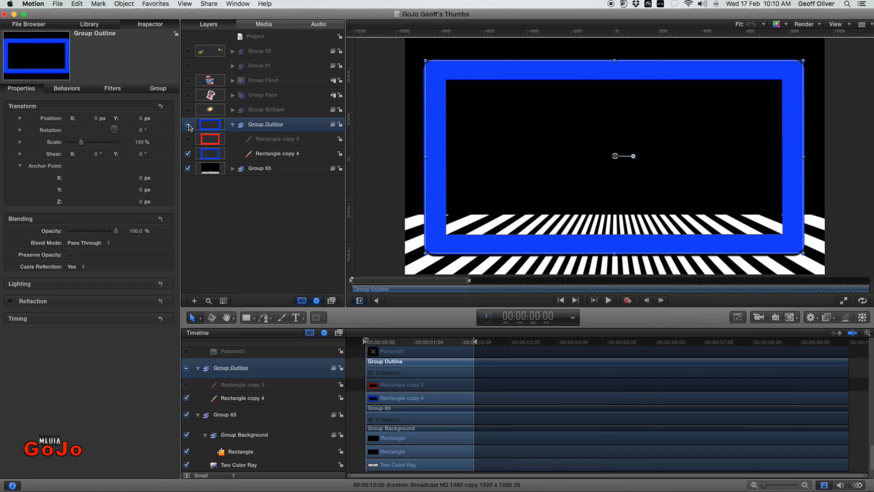
Step: Try scaling the blue Rectangle copy 4 down to 40%, and undo the scale change
click(237, 154)
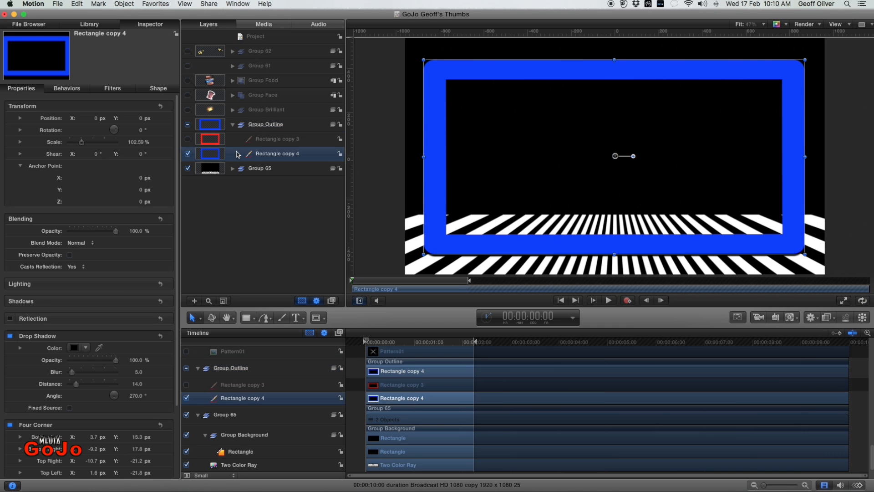
scroll(101, 224, down, 3)
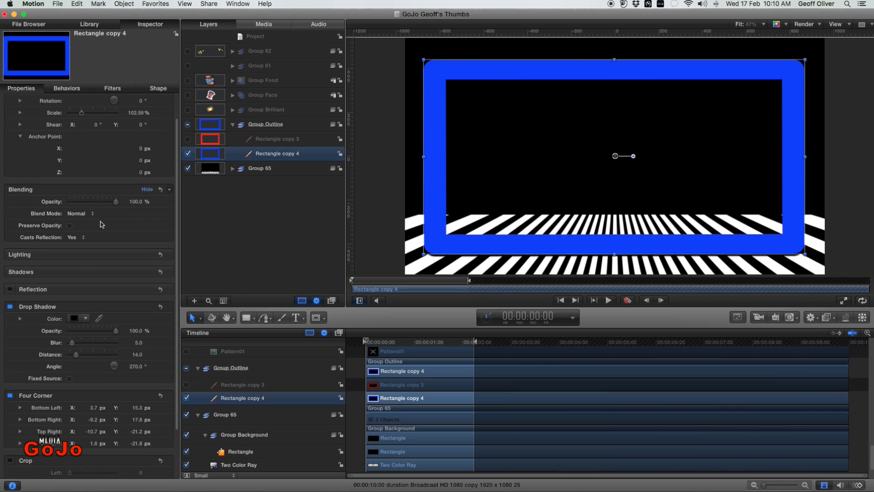
scroll(50, 302, down, 1)
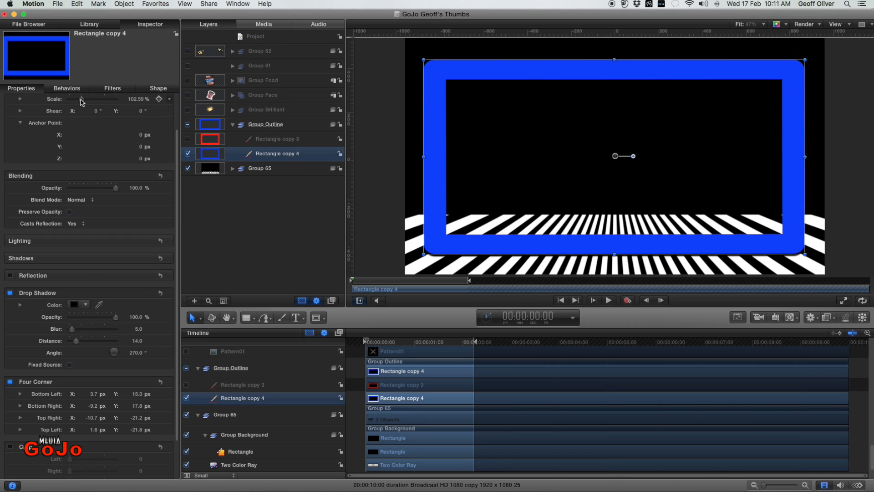
drag(82, 101, 74, 103)
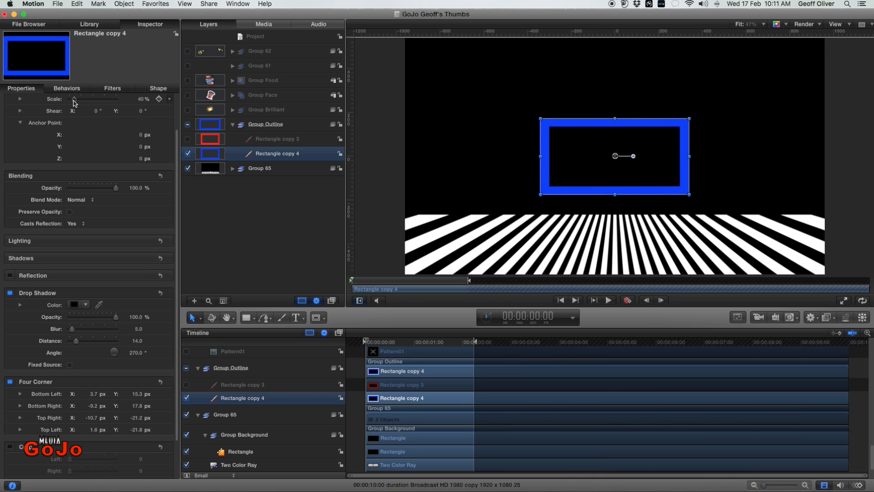
key(super+z)
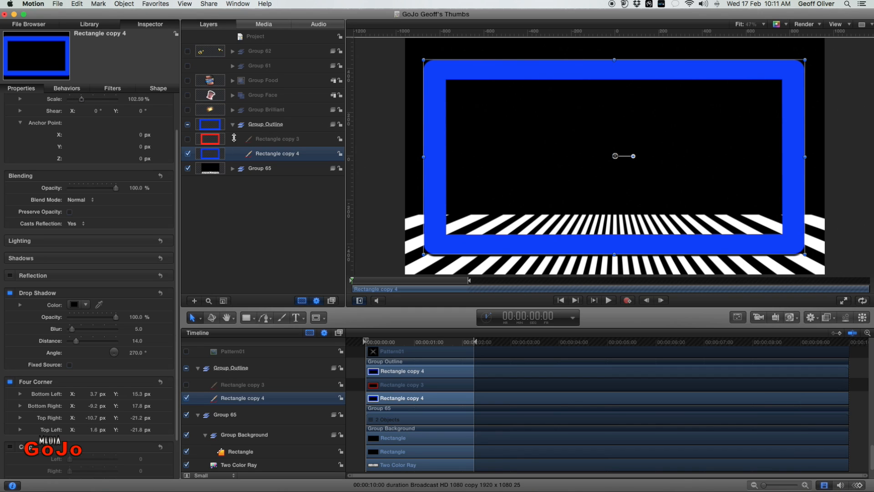
Step: Show and select the red Rectangle copy 3, toggling the blue Rectangle copy 4 off and back on to compare them
click(188, 139)
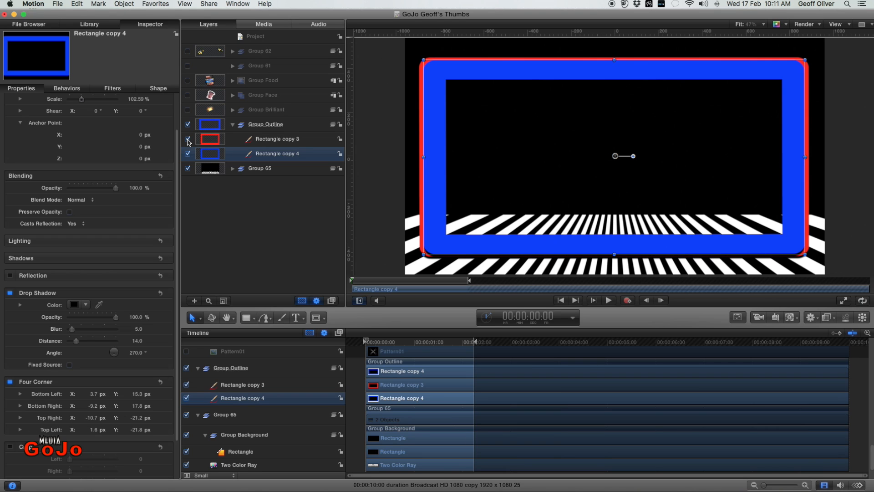
click(236, 142)
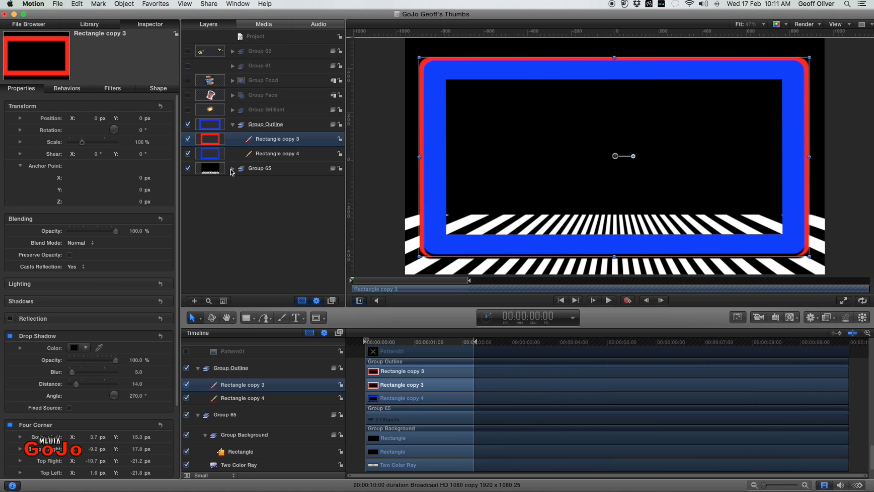
click(187, 154)
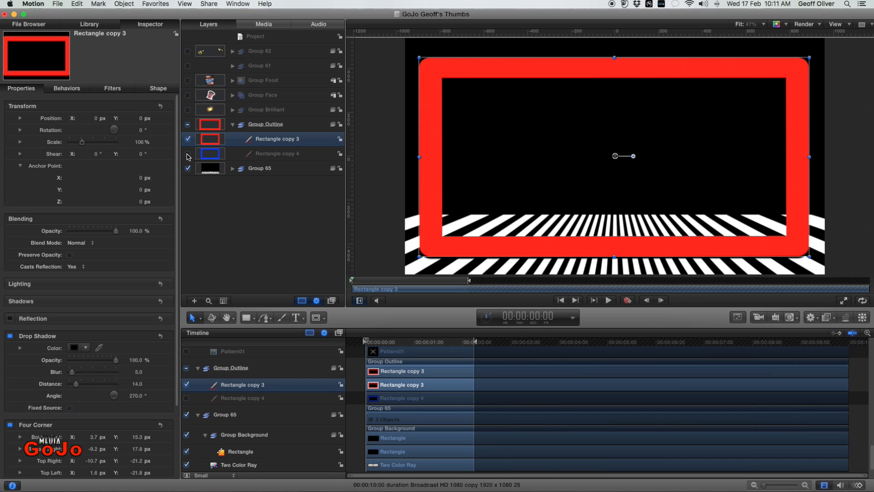
click(188, 155)
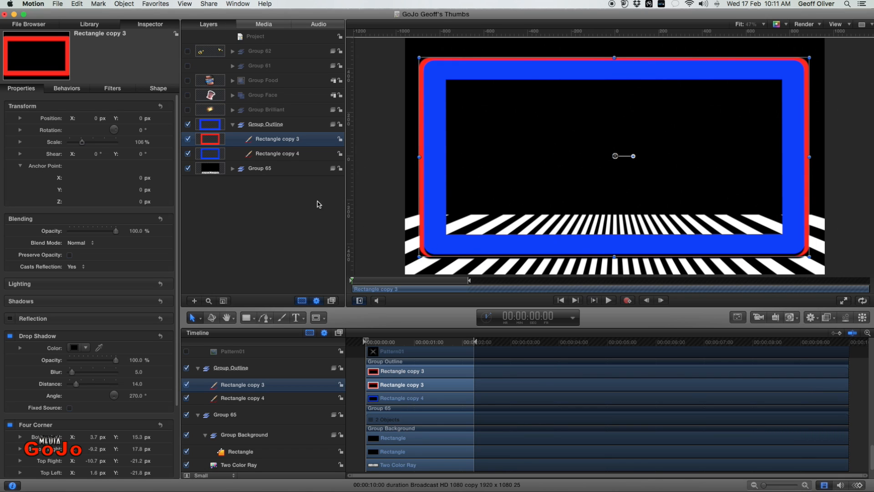
Step: Move the blue Rectangle copy 4 above Rectangle copy 3 in Group Outline, and check the red rectangle with the blue one temporarily hidden
drag(237, 150, 240, 136)
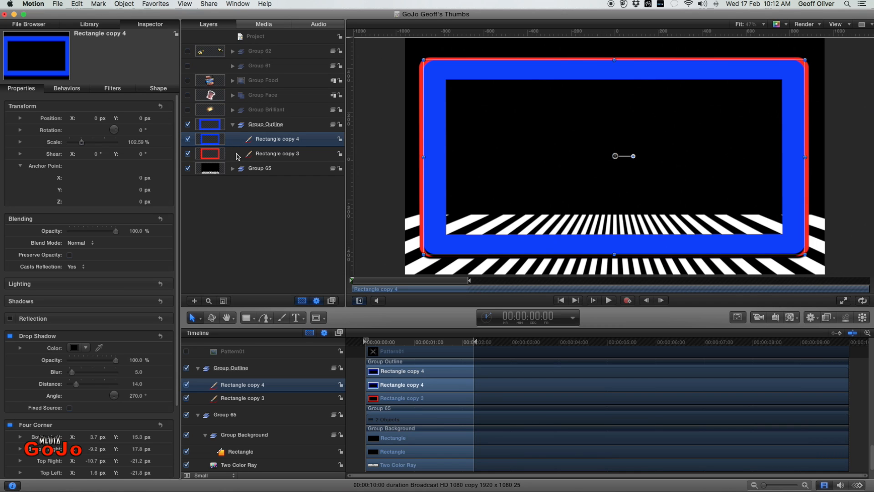
click(234, 154)
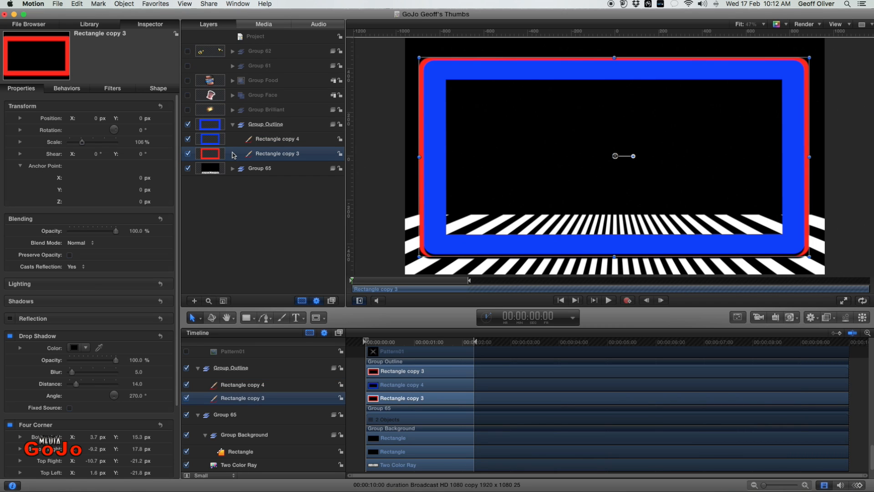
click(188, 138)
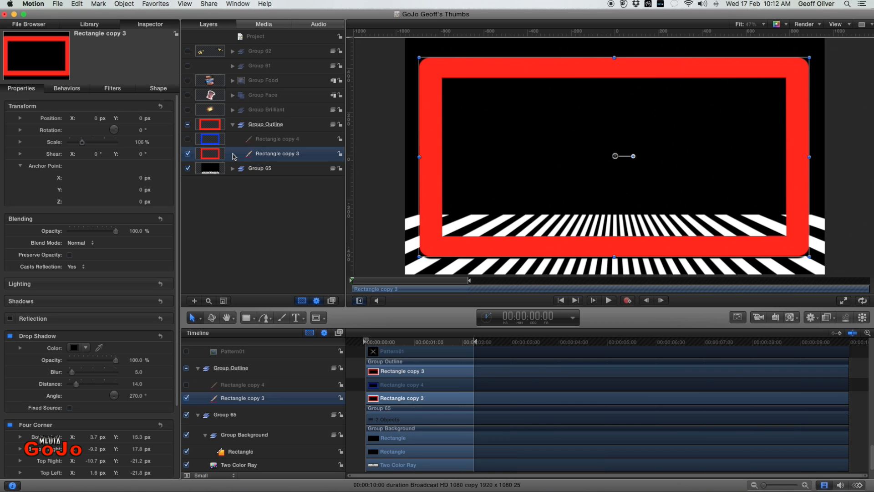
click(188, 138)
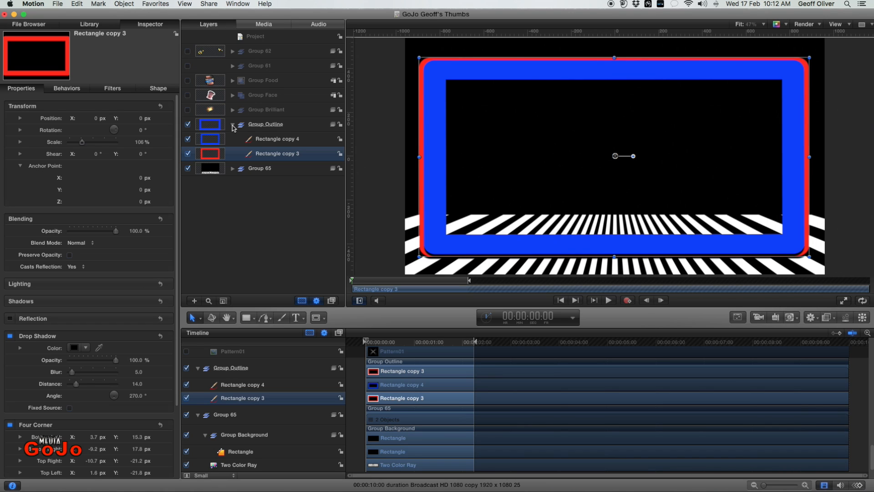
Step: Collapse Group Outline and select Group 65 and Group Outline in turn to review each group
click(233, 125)
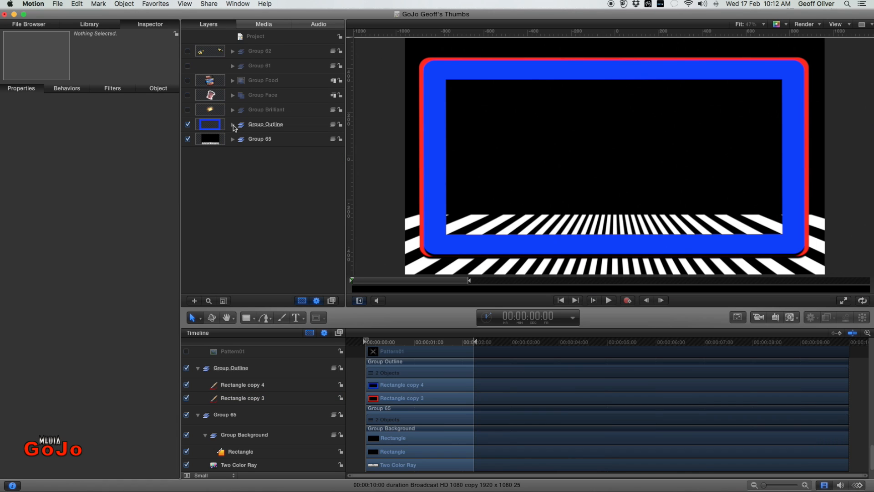
click(286, 138)
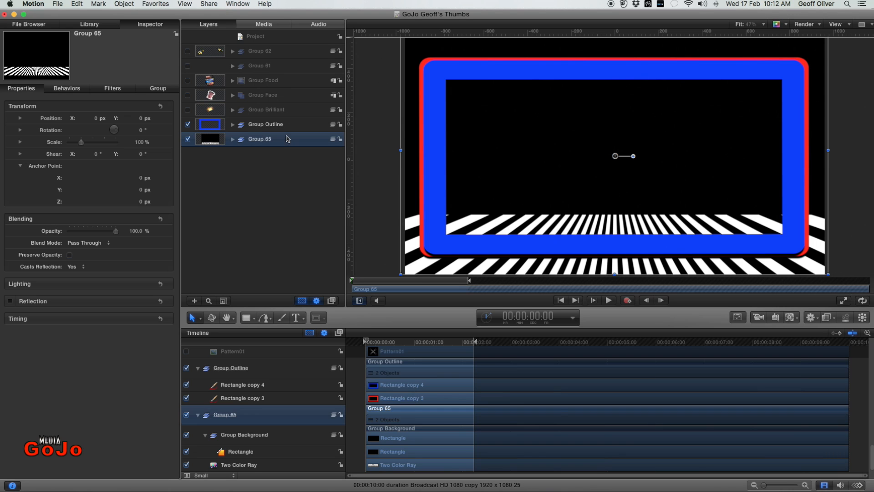
click(295, 128)
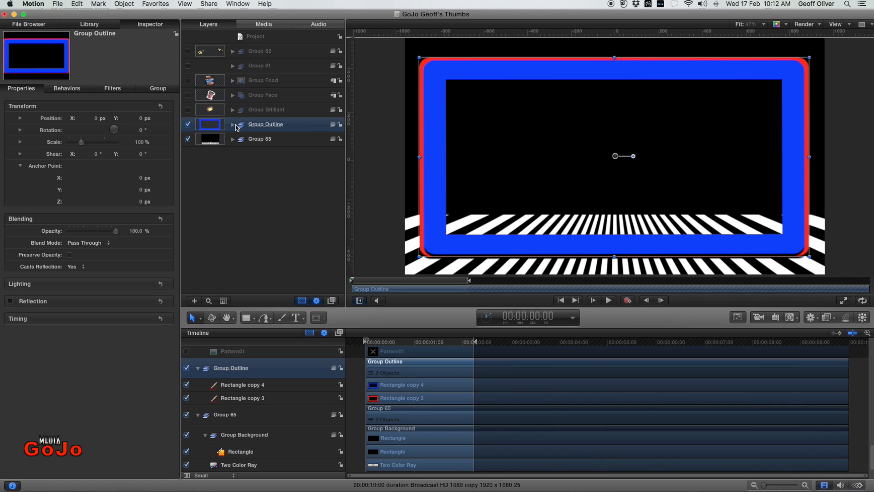
Step: Show Group Brilliant, expand it and its Group 60, and toggle the Brilliant emitter off and back on to check its effect
click(188, 110)
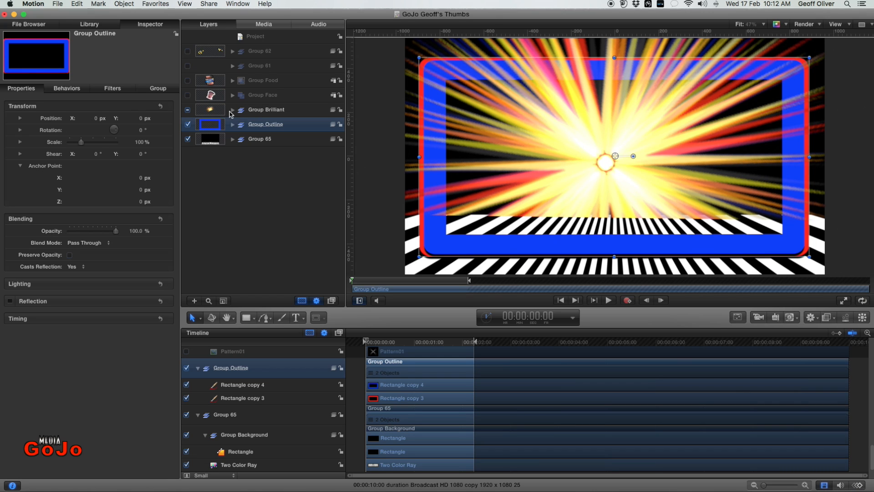
click(233, 109)
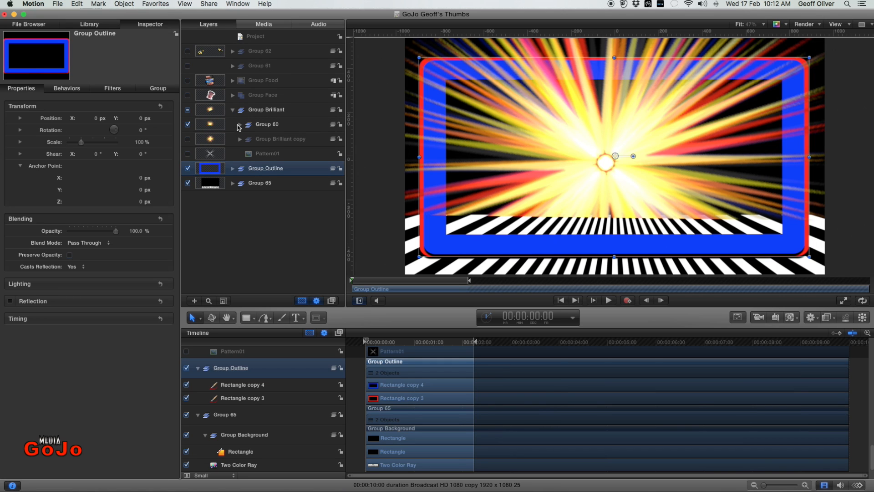
click(240, 124)
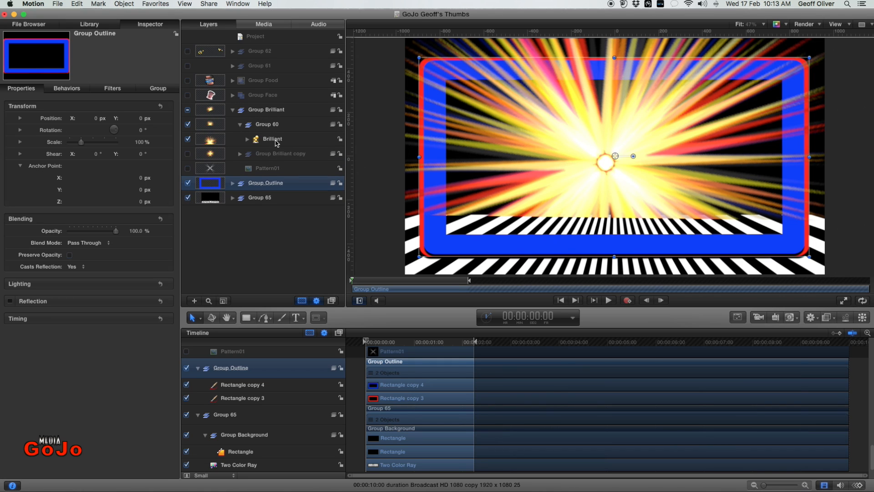
click(187, 139)
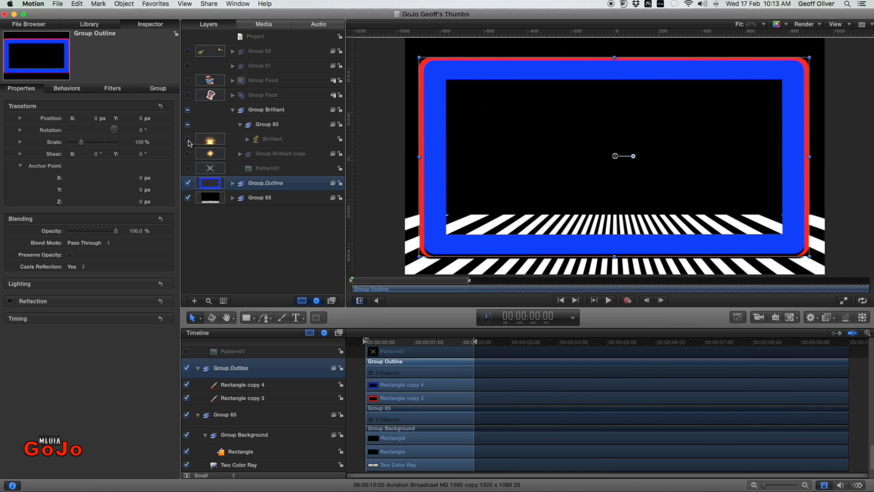
click(187, 139)
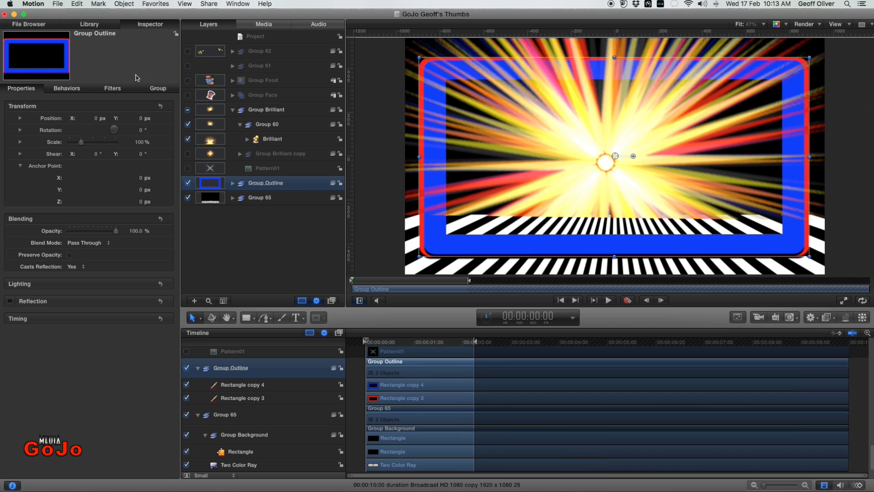
Step: Browse the library's particle emitters and preview the Brilliant preset
click(91, 25)
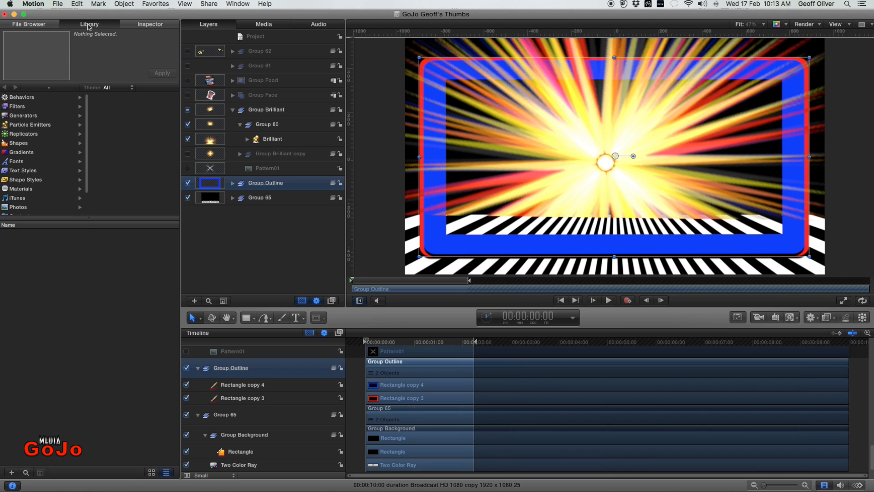
click(20, 126)
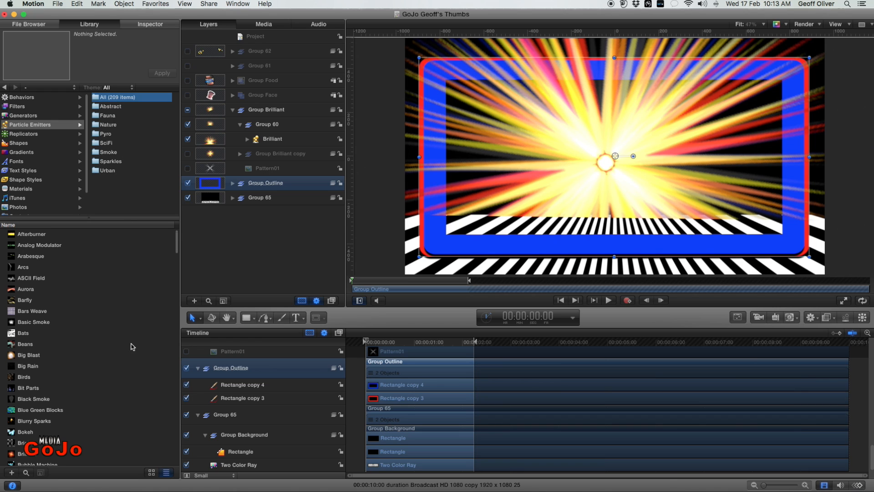
scroll(99, 345, down, 3)
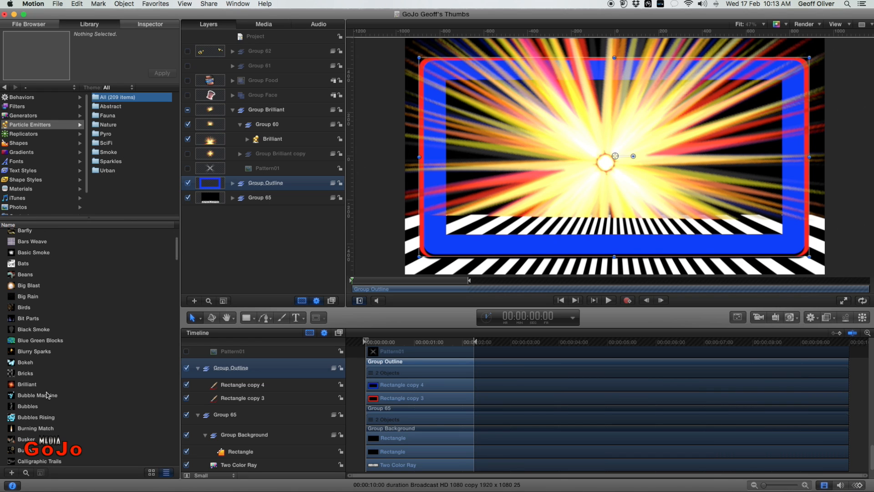
click(33, 386)
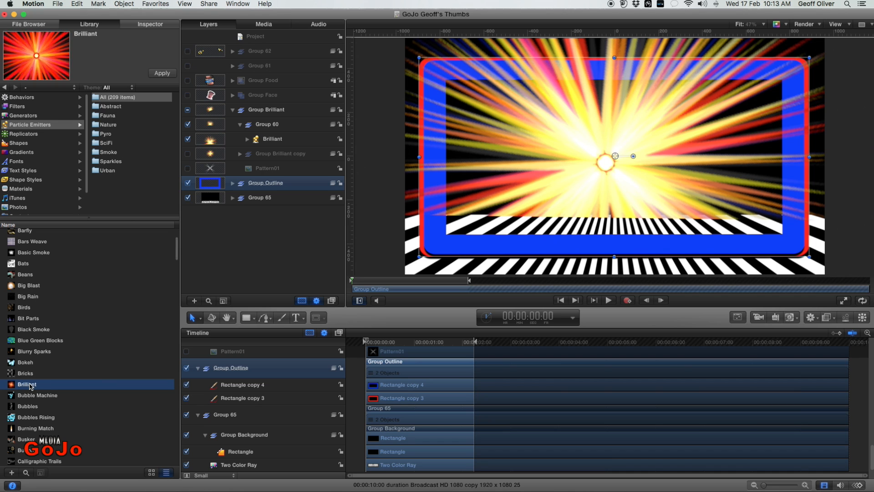
Step: Select the Brilliant emitter in Group 60, play its animation, and return the playhead to the first frame
click(292, 140)
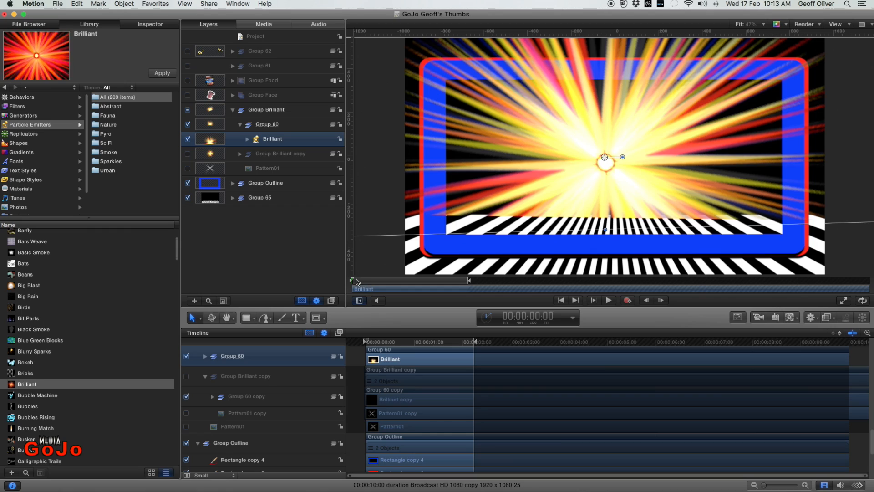
mouse_move(356, 284)
mouse_down()
mouse_move(447, 278)
mouse_move(356, 283)
mouse_move(396, 279)
mouse_move(368, 282)
mouse_up()
key(space)
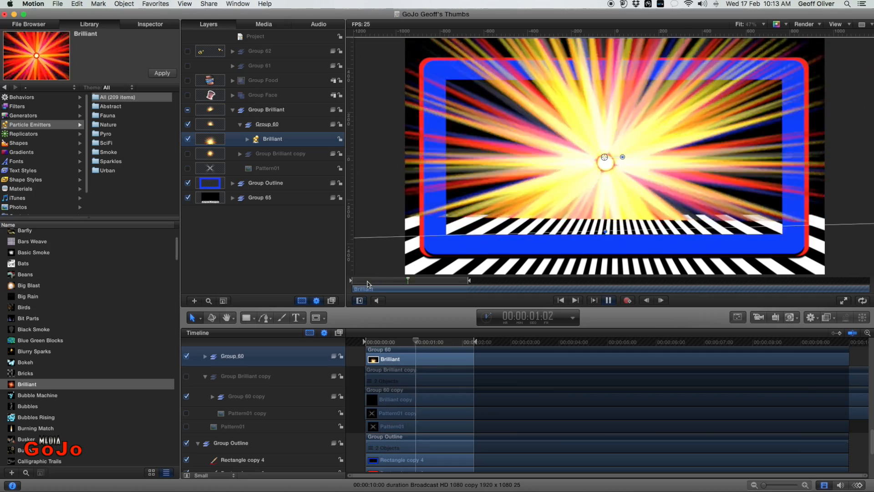
key(space)
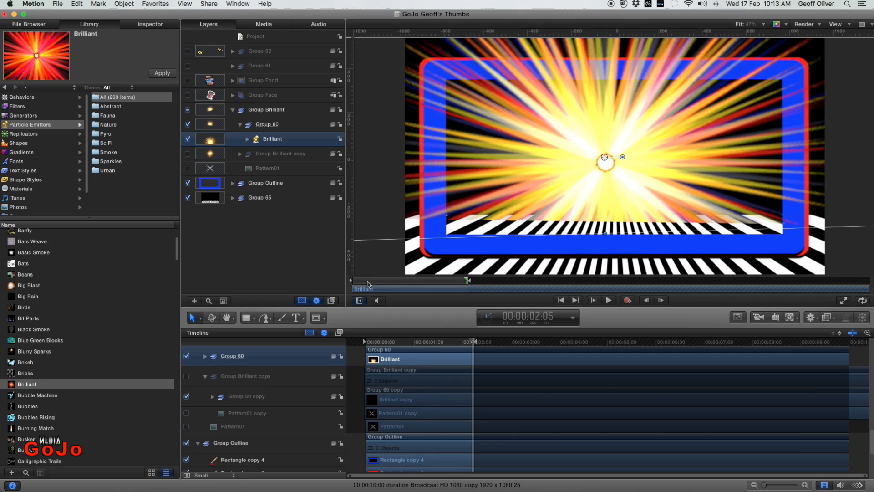
click(360, 282)
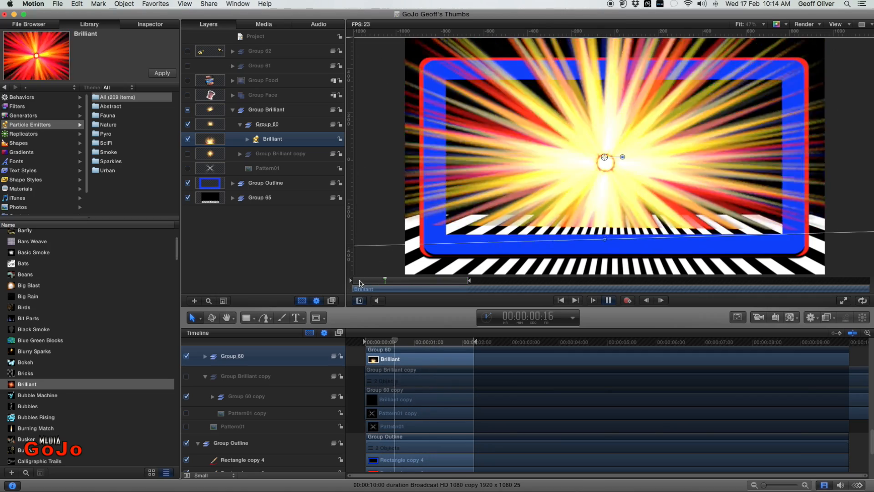
click(356, 280)
drag(356, 280, 350, 282)
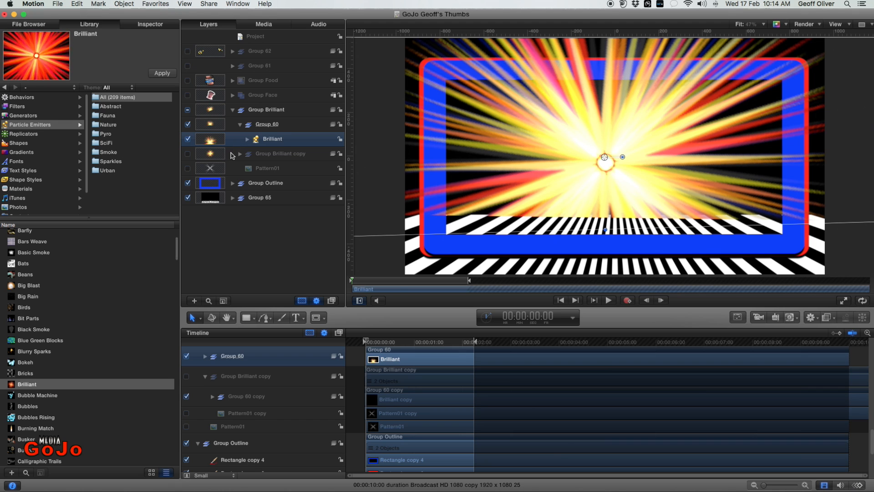
Step: Review Pattern01, Group Brilliant copy and the Brilliant emitter in turn, collapse Group 60 and Group Brilliant, and select Group Brilliant
click(232, 155)
click(233, 169)
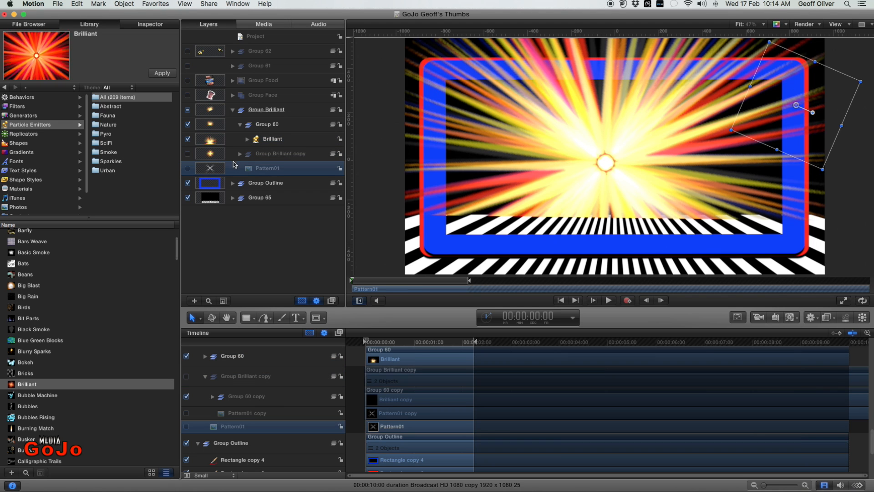
click(231, 153)
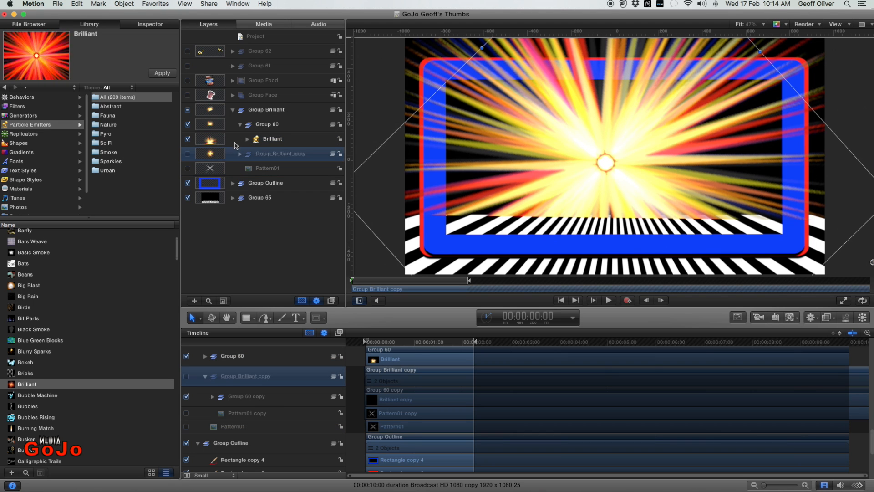
click(237, 140)
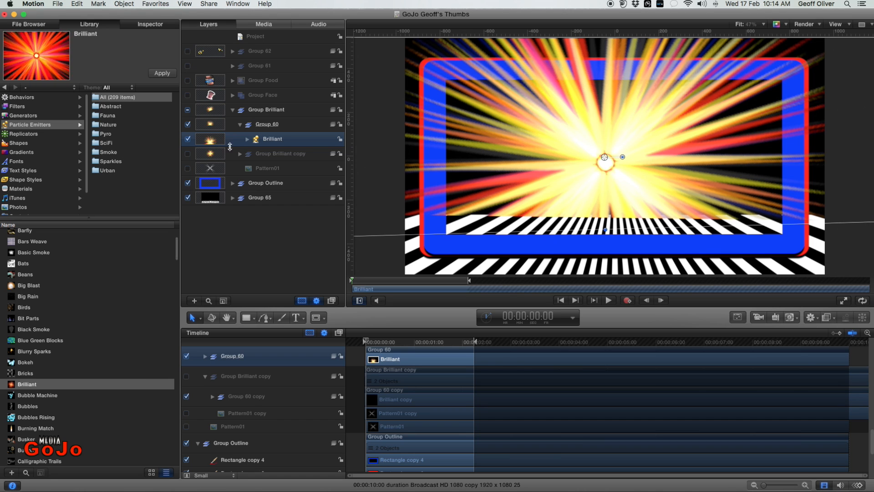
click(240, 125)
click(233, 110)
click(275, 111)
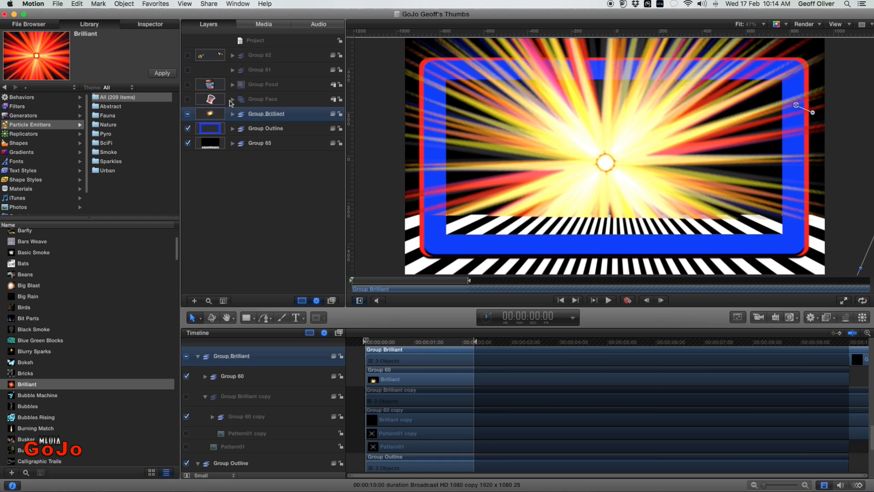
Step: Show Group Face, expand it and its IMG_3751 layer, and select IMG_3751
click(187, 96)
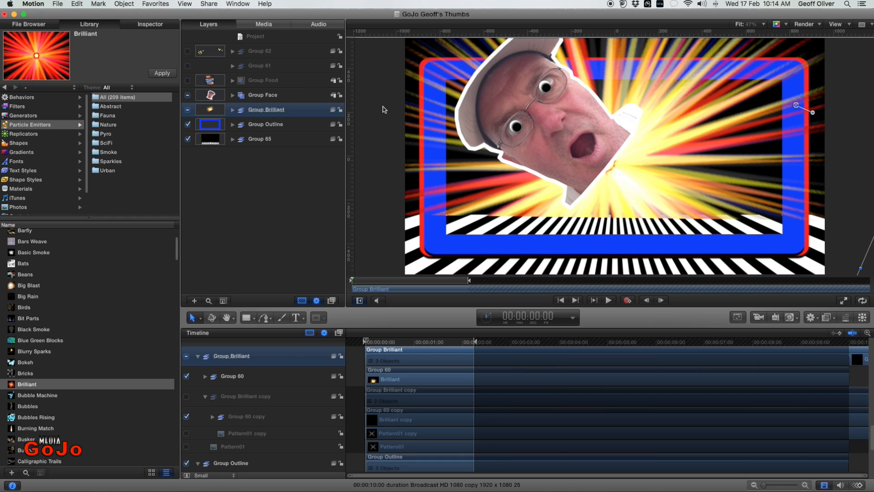
click(233, 96)
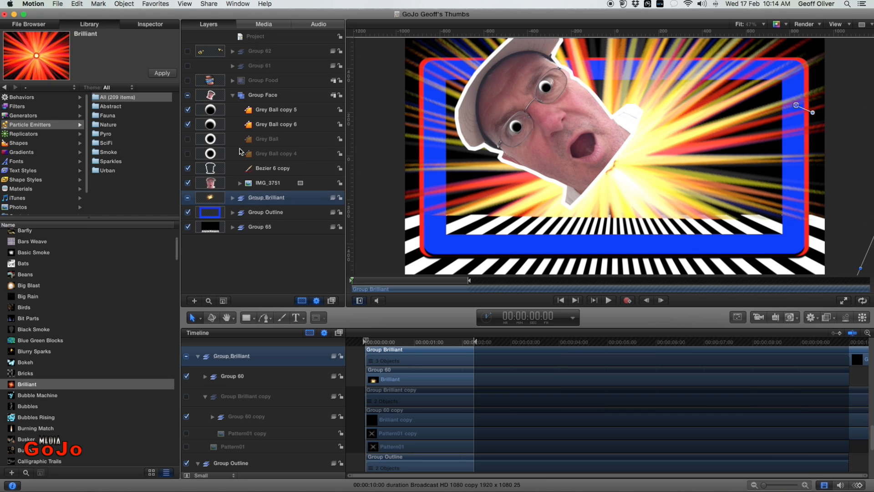
click(239, 183)
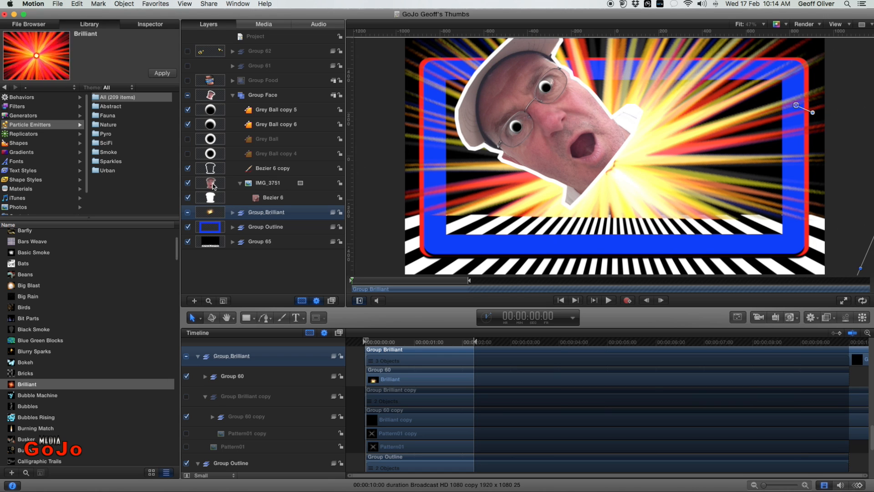
click(232, 186)
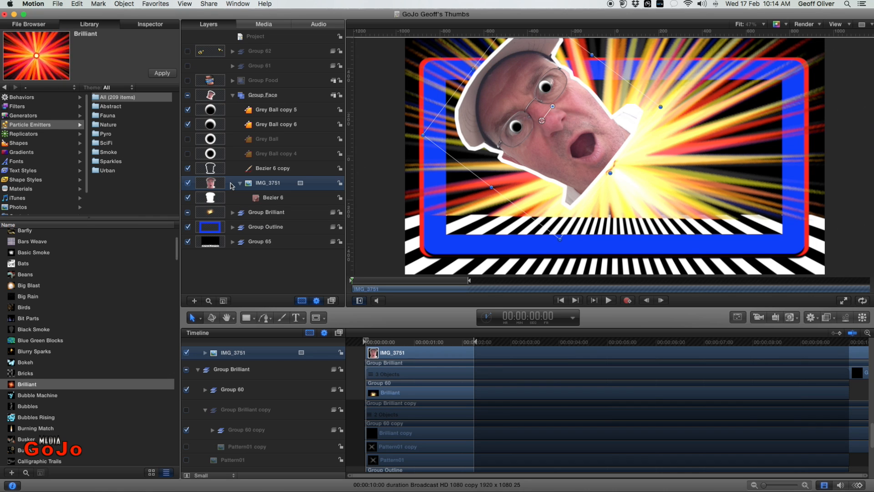
Step: Toggle the eye layers Grey Ball copy 5 and Grey Ball copy 6 off and back on to compare the face
click(188, 124)
click(188, 109)
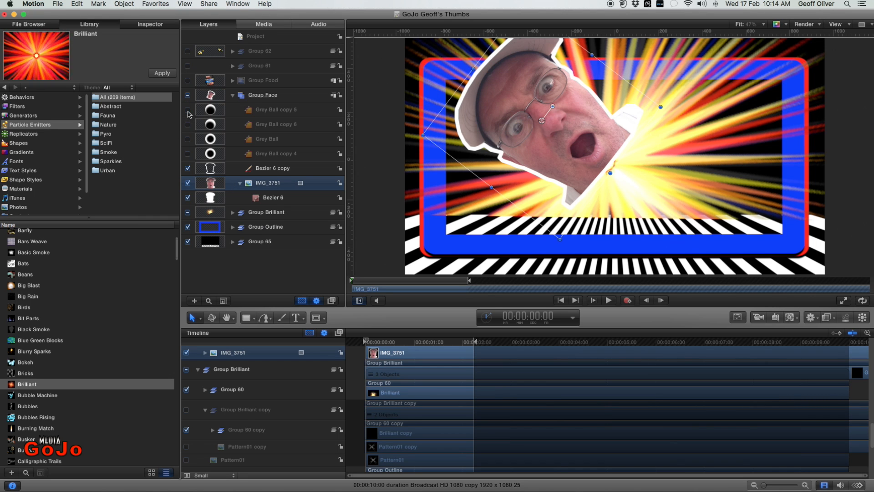
click(188, 110)
click(188, 124)
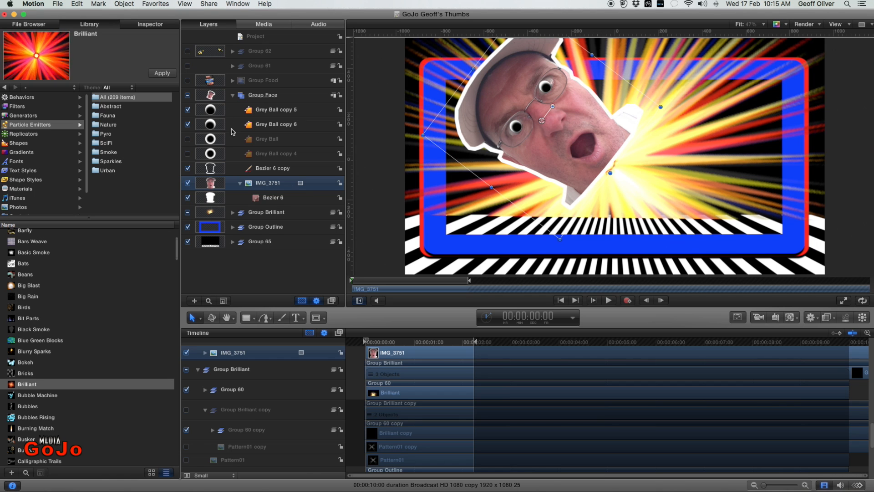
Step: Collapse Group Face, select it, and hide it
click(240, 183)
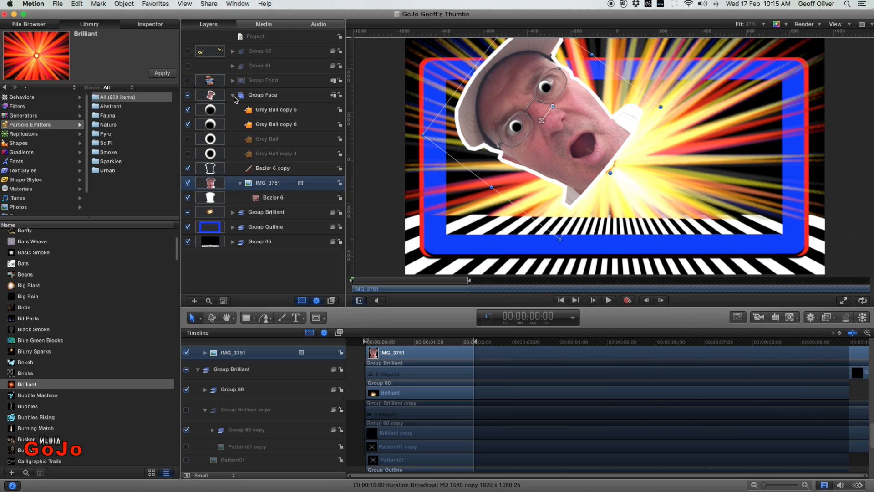
click(233, 97)
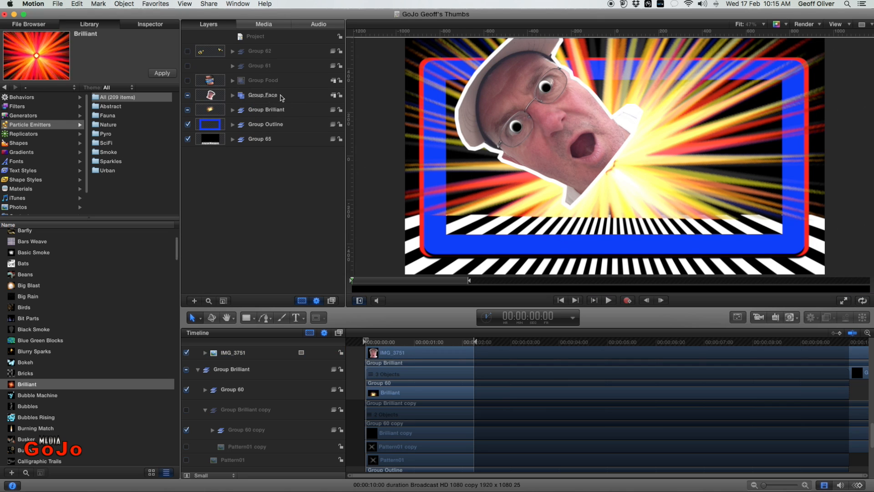
click(286, 97)
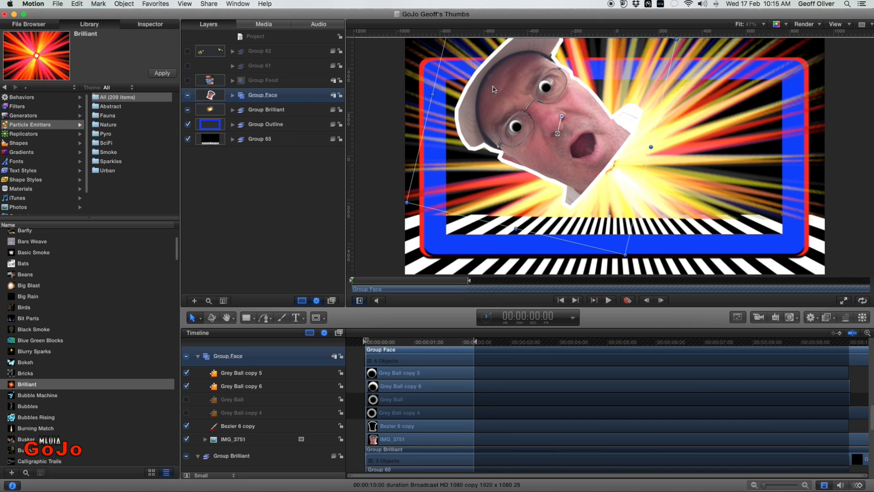
click(187, 96)
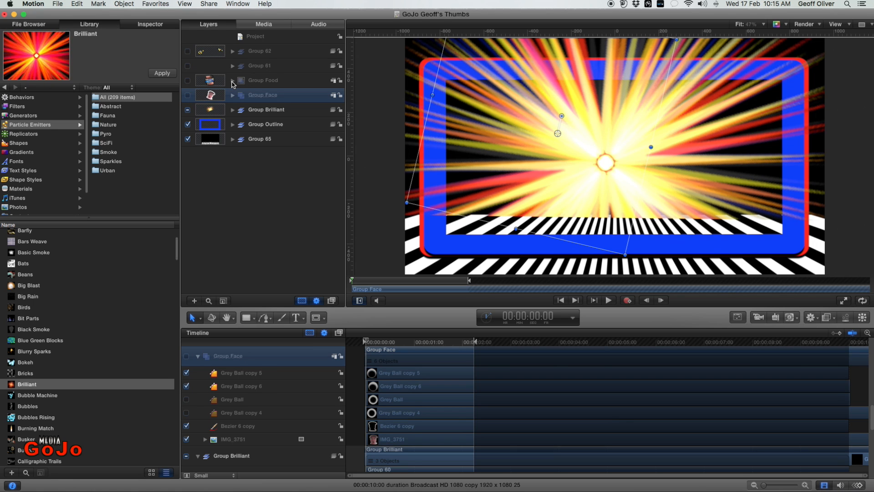
Step: Show and expand Group Food, and hide its Bezier 10 copy and IMG_4164 layers
click(188, 81)
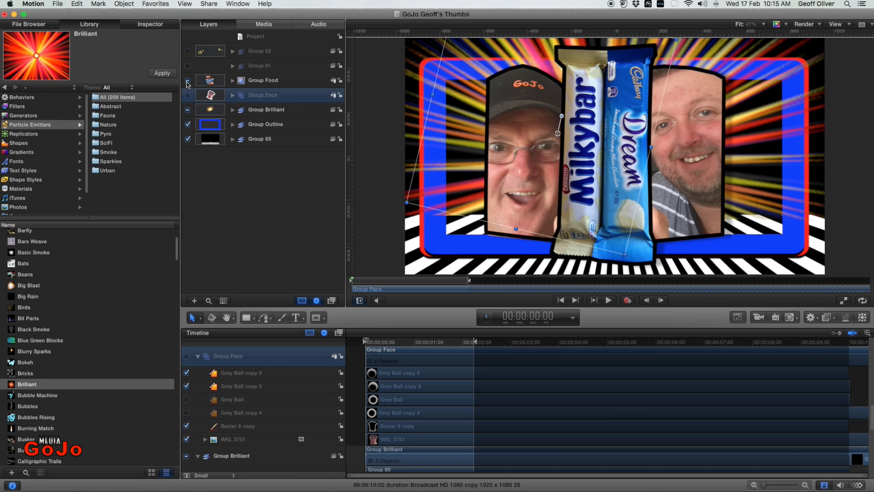
click(233, 81)
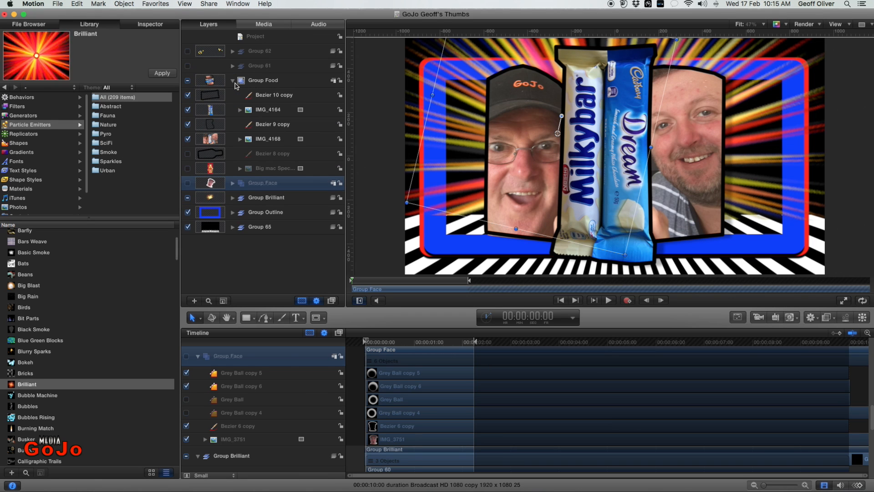
click(187, 94)
click(189, 110)
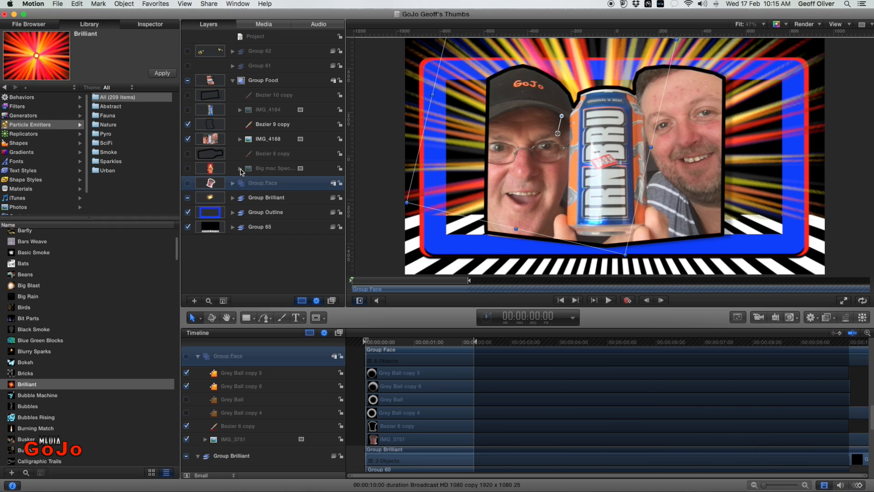
Step: Inspect the masks under the Big mac and IMG_4168 layers, selecting the Bezier 9 mask and the Bezier 9 copy outline in turn
click(240, 169)
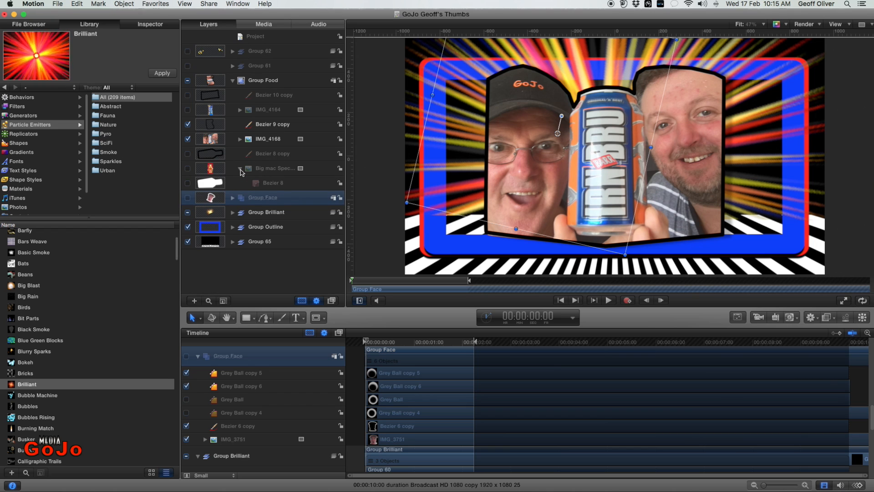
click(240, 170)
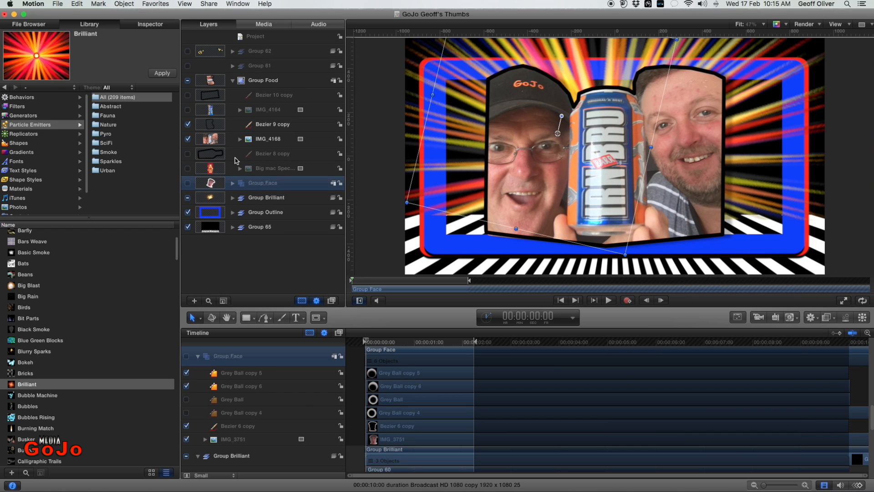
click(240, 139)
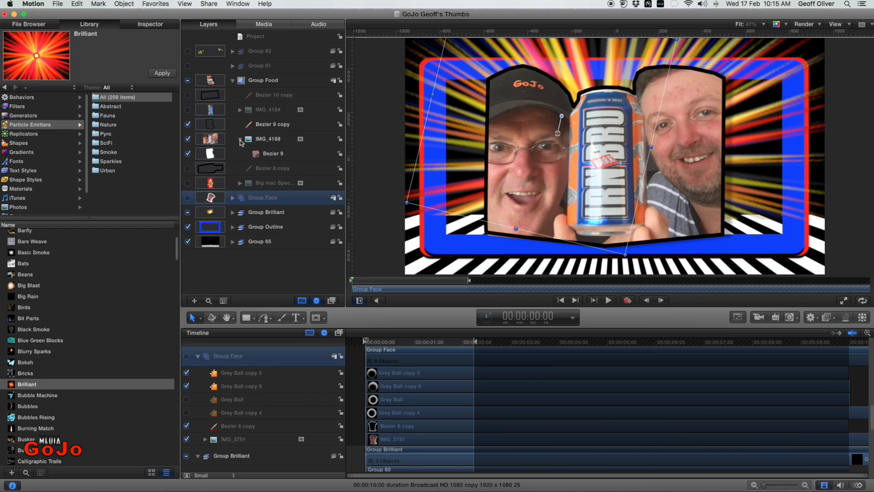
click(236, 156)
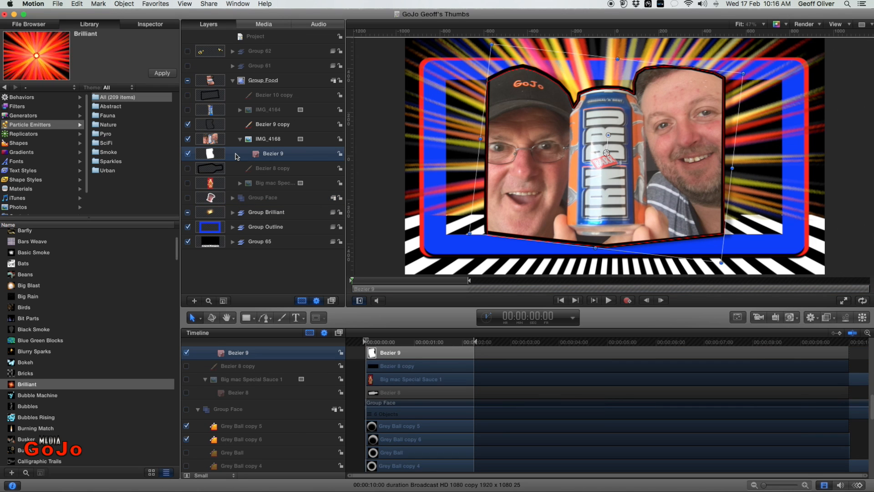
click(230, 125)
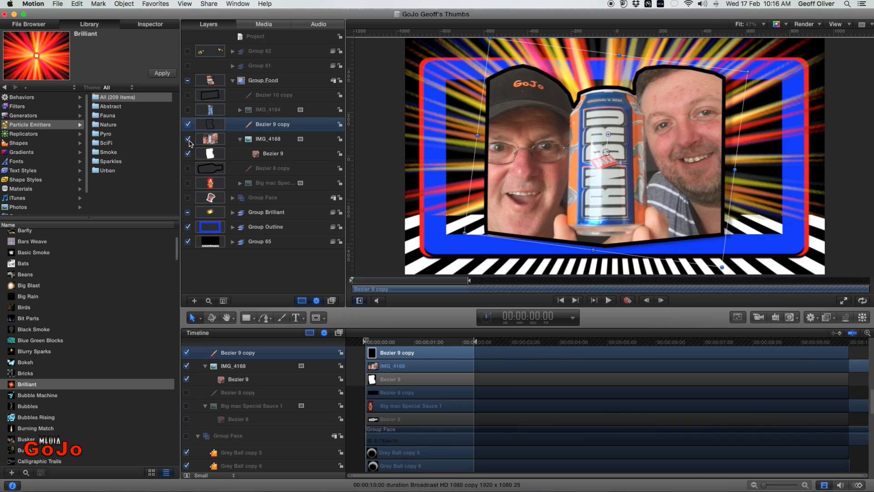
Step: Hide IMG_4168 to view the Bezier 9 copy outline alone, and show it again, re-enabling its Bezier 9 mask
click(187, 139)
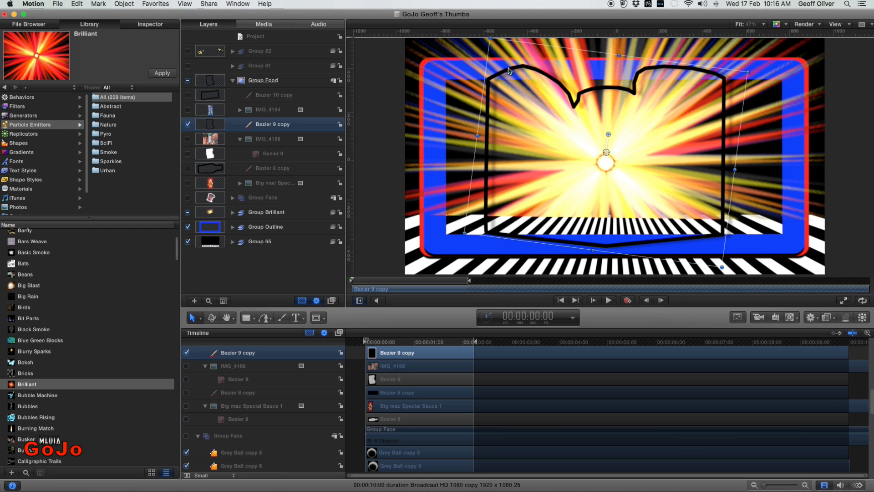
click(236, 139)
click(240, 139)
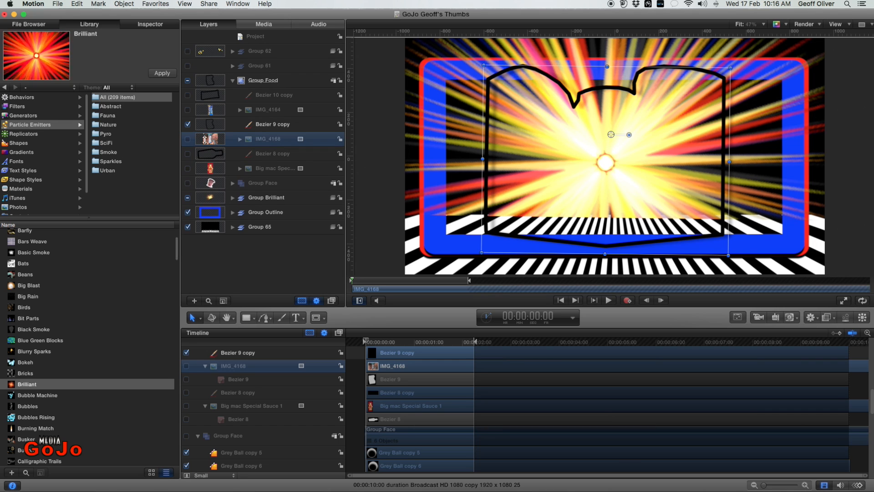
click(187, 139)
click(240, 139)
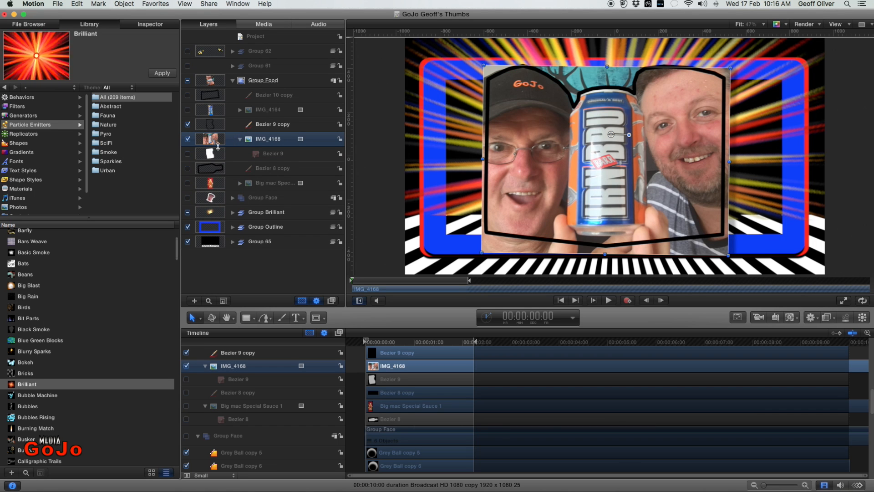
click(187, 154)
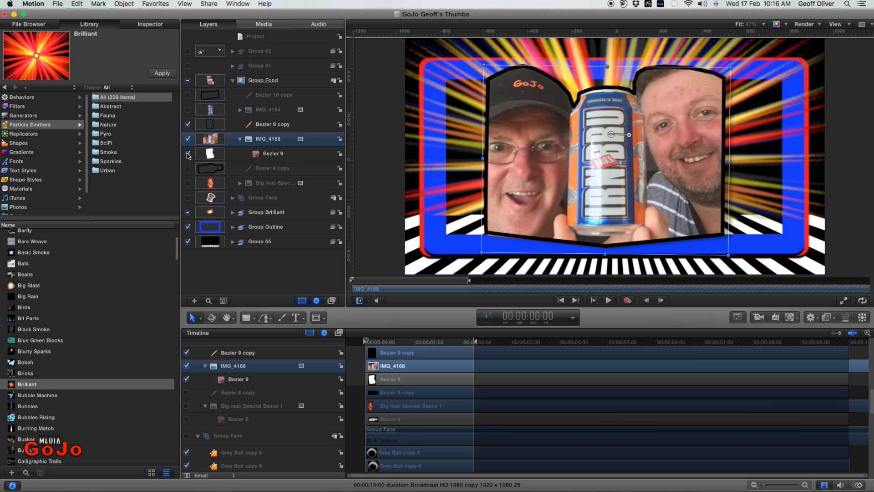
Step: Switch the Bezier 9 mask under IMG_4168 off and on repeatedly to compare the full photo with its cut-out
click(188, 155)
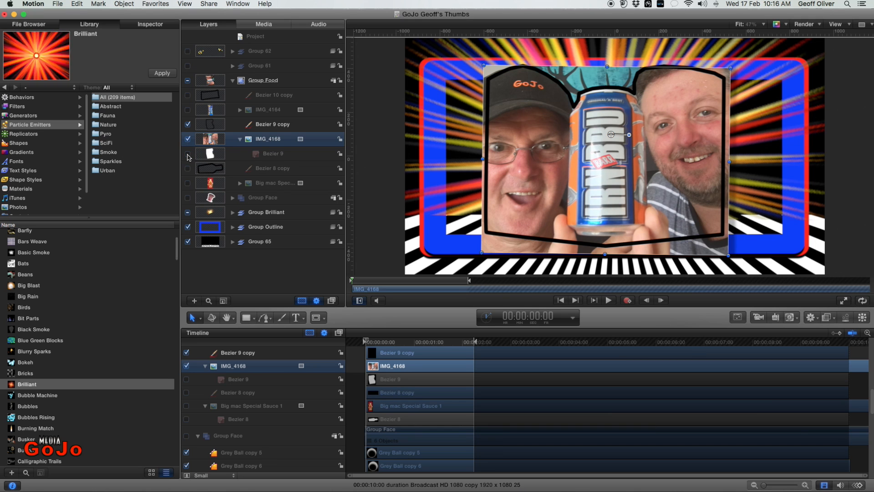
click(188, 155)
click(188, 154)
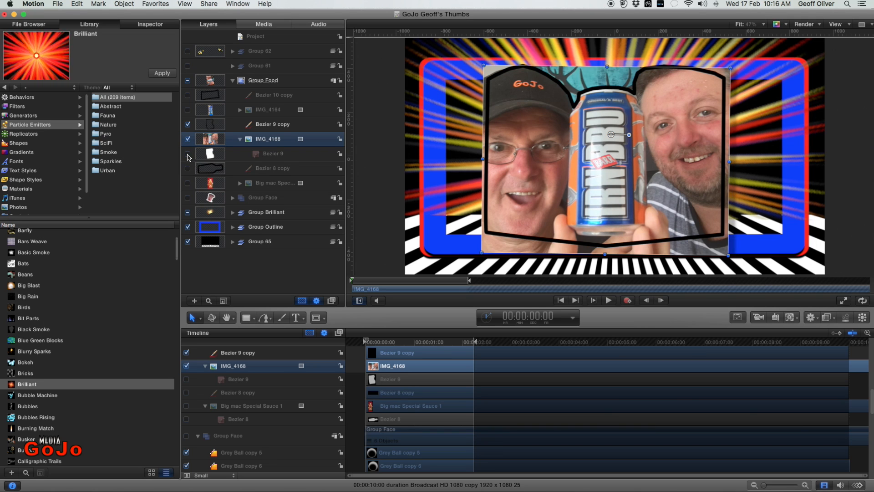
click(187, 155)
click(188, 154)
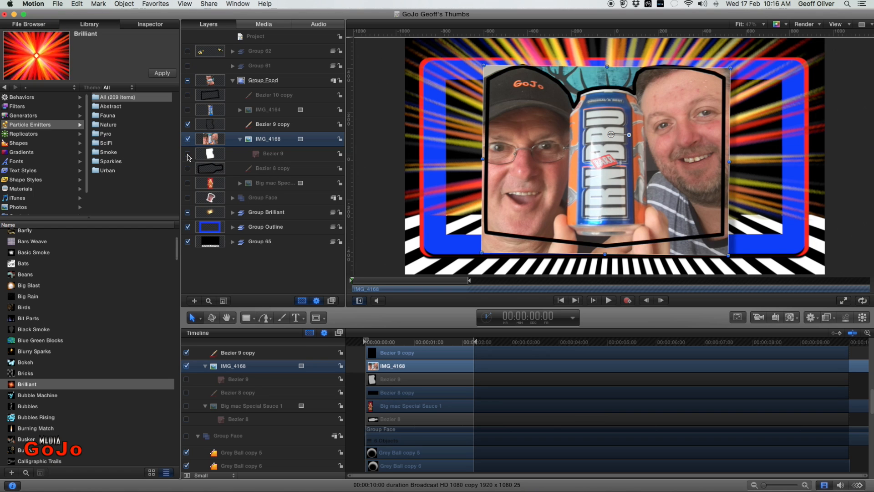
click(187, 154)
click(188, 155)
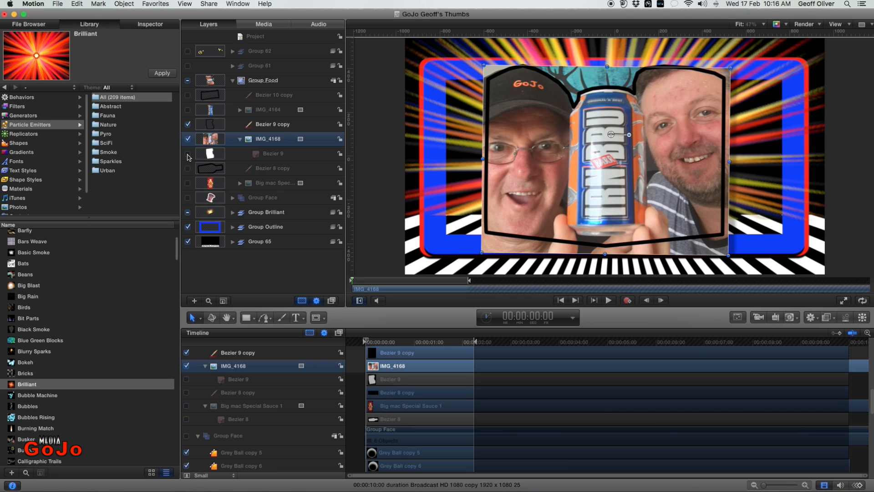
click(188, 156)
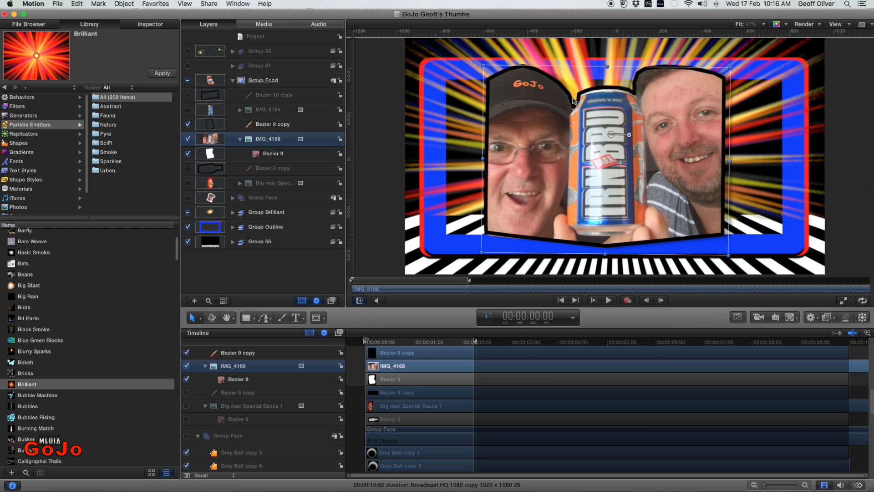
Step: Open the shape style settings of the Bezier 9 copy outline, and enable its Fill and disable it again
click(230, 124)
click(150, 24)
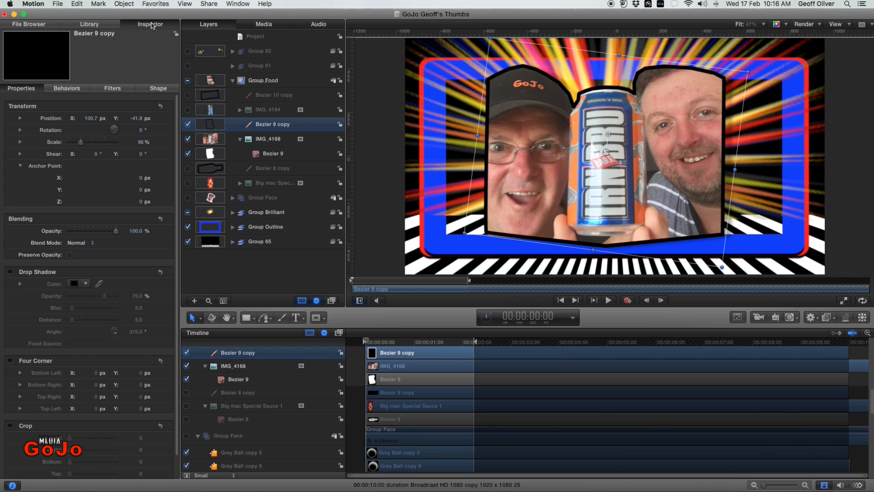
click(160, 88)
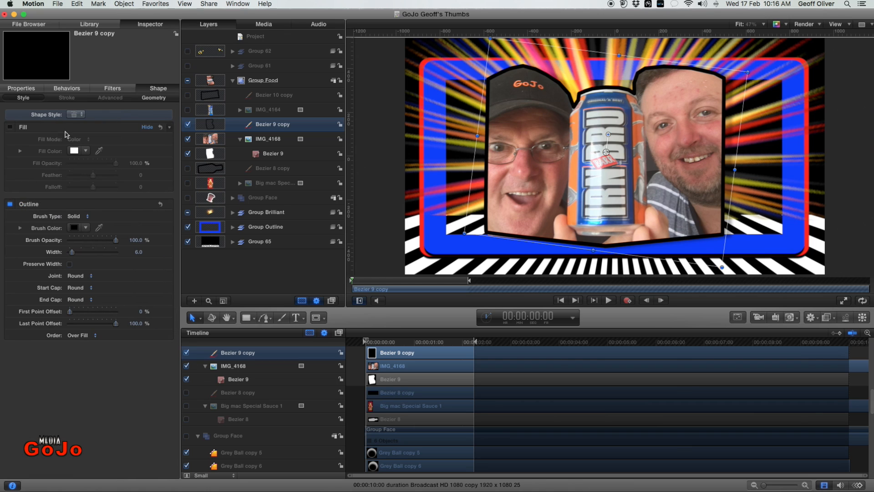
click(10, 128)
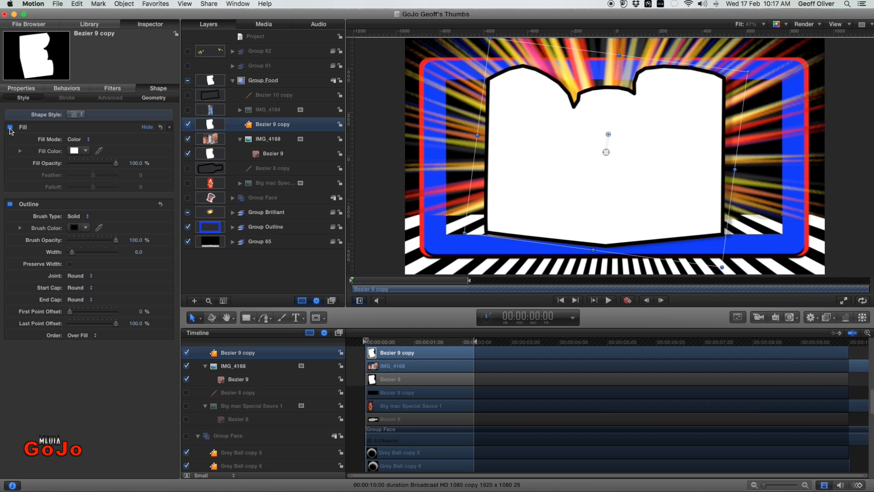
click(10, 128)
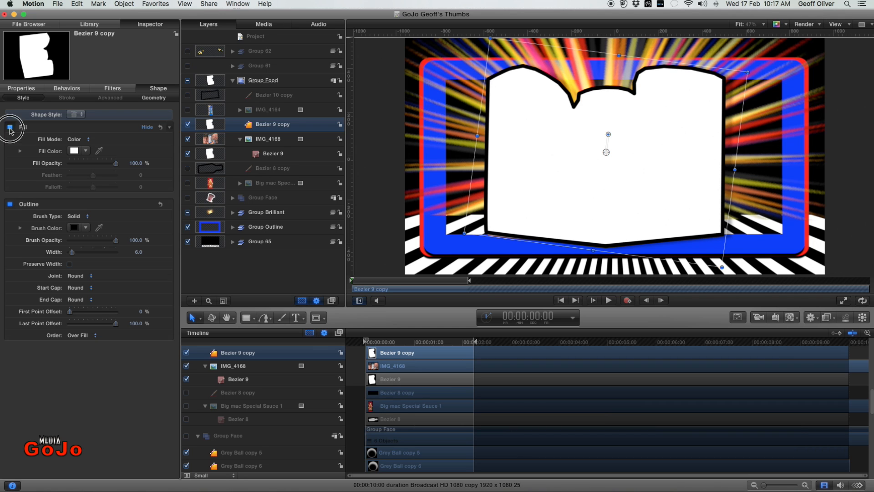
Step: Disable the Outline of the Bezier 9 copy shape and re-enable it to compare both states
click(9, 205)
click(9, 204)
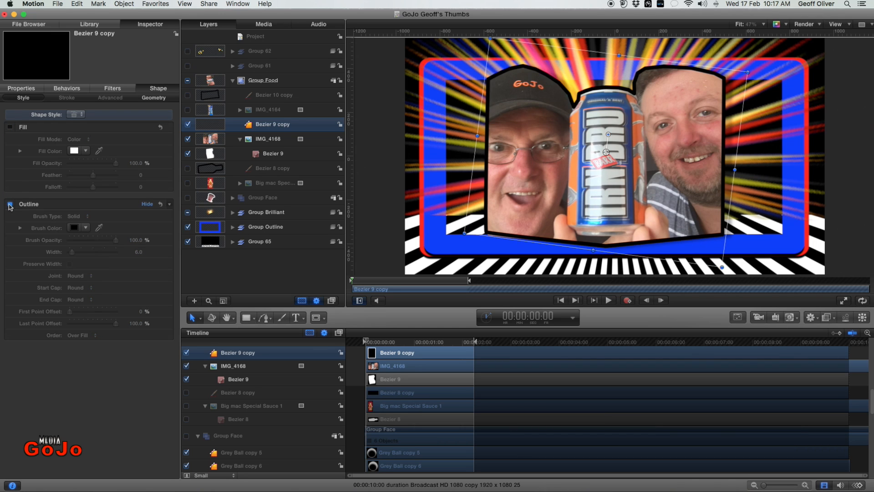
click(10, 205)
click(10, 204)
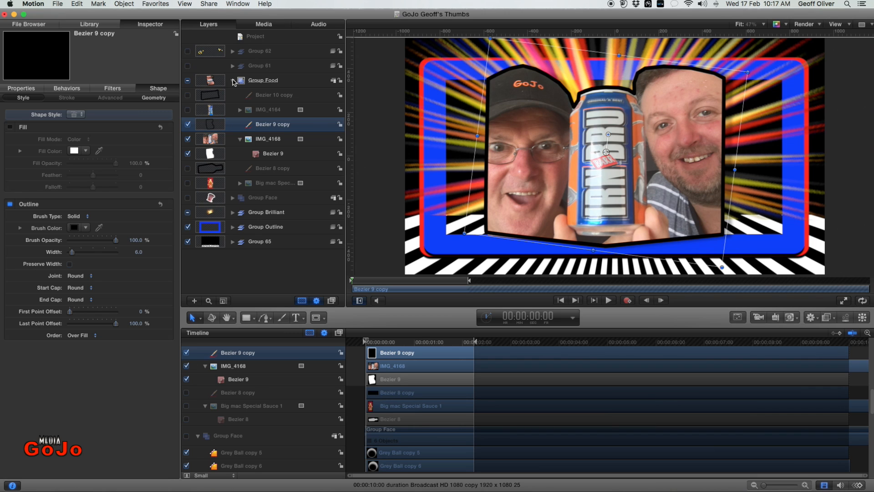
Step: Collapse Group Food, and briefly show and expand Group 61 to view its contents before hiding and collapsing it
click(288, 83)
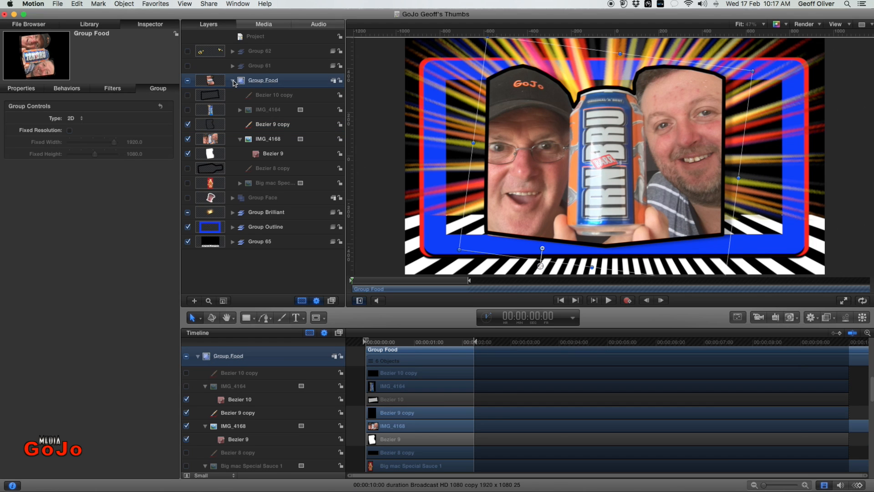
click(233, 81)
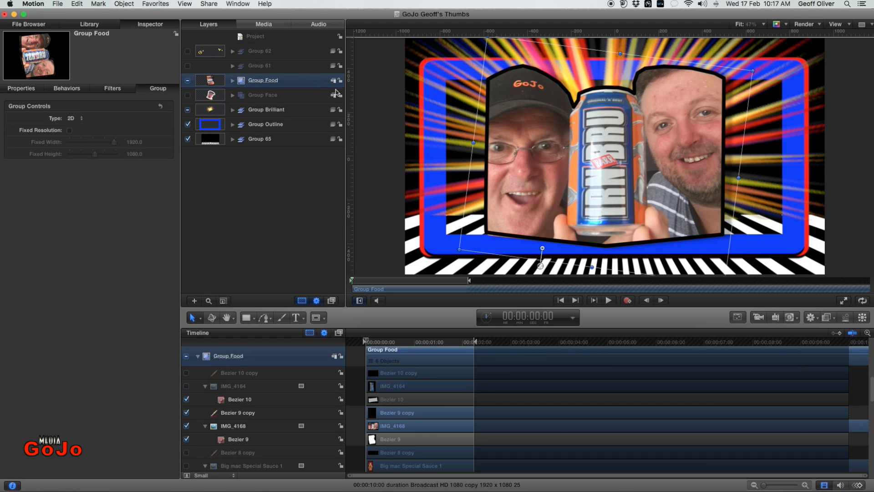
scroll(277, 103, up, 1)
click(187, 66)
click(234, 70)
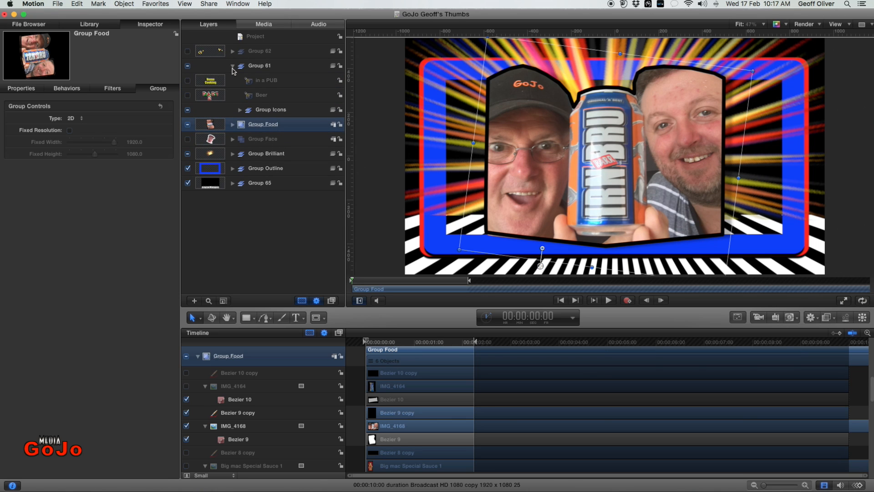
click(187, 66)
click(233, 67)
Step: Show Group 62's pointing hands and hide them again, expanding Group Food and selecting its IMG_4164 layer
click(278, 55)
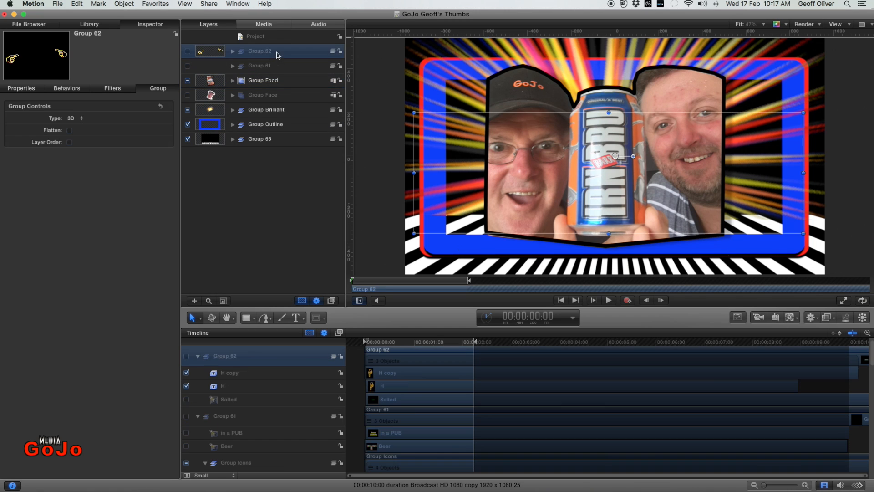
click(187, 52)
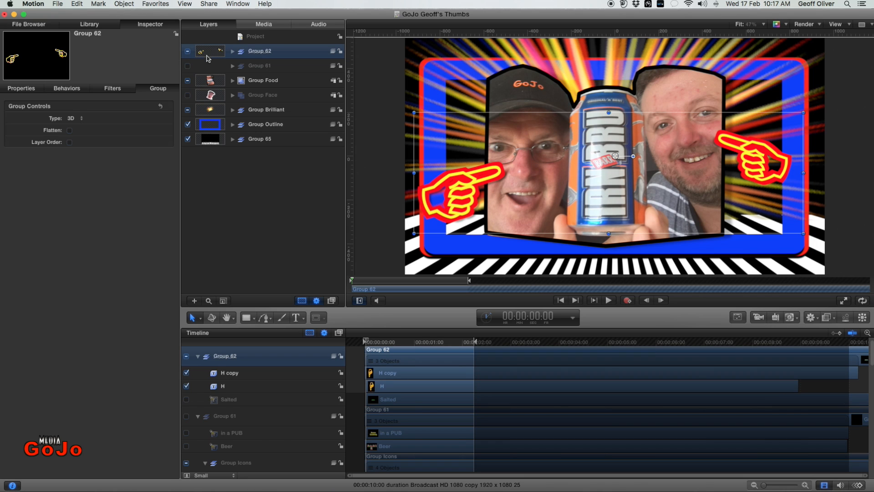
click(233, 81)
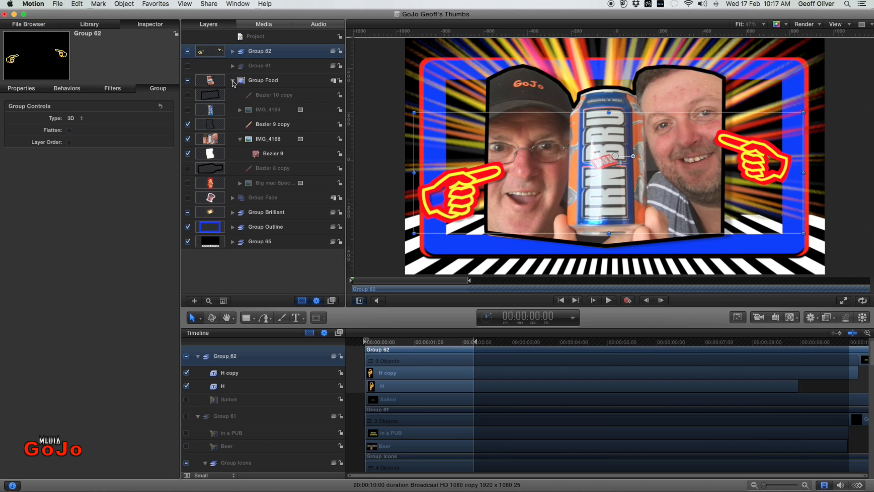
click(233, 112)
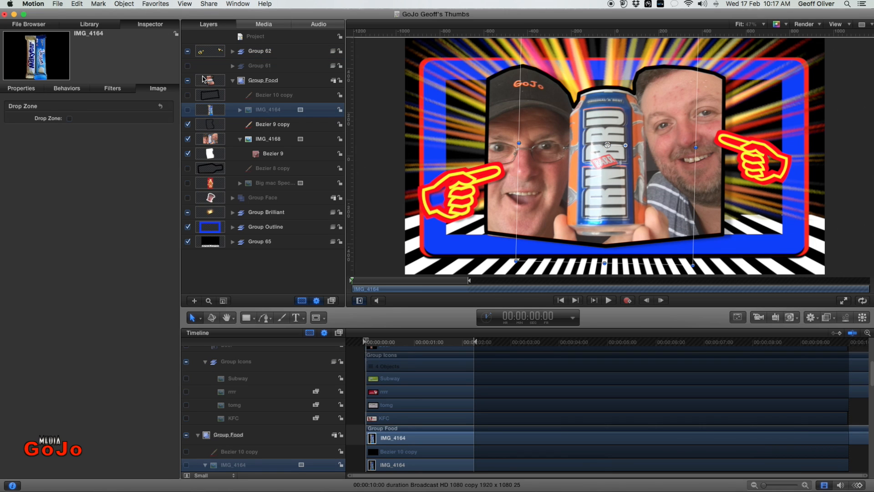
click(187, 51)
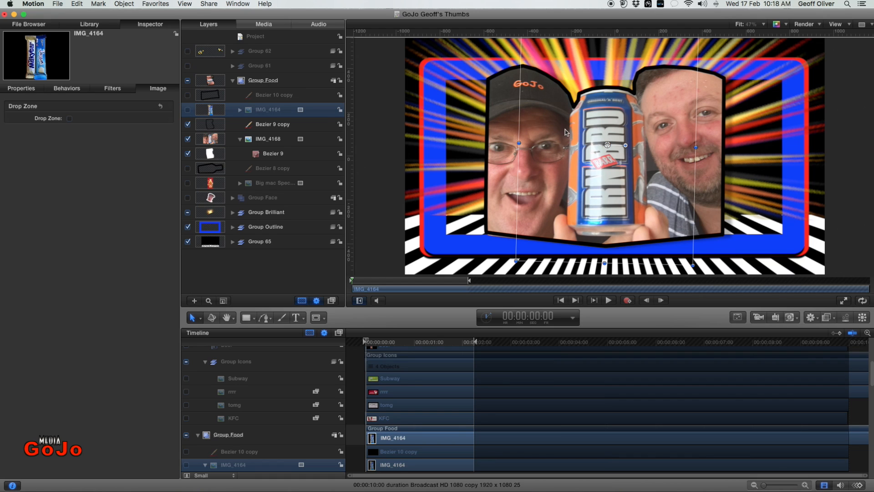
Step: Show and expand the IMG_4164 chocolate bar layer, and switch its Bezier 10 mask off and back on
click(187, 111)
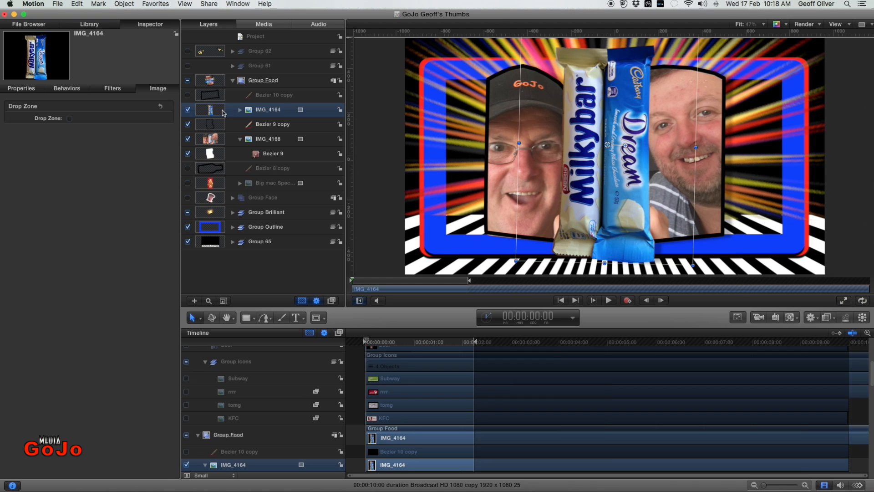
click(241, 110)
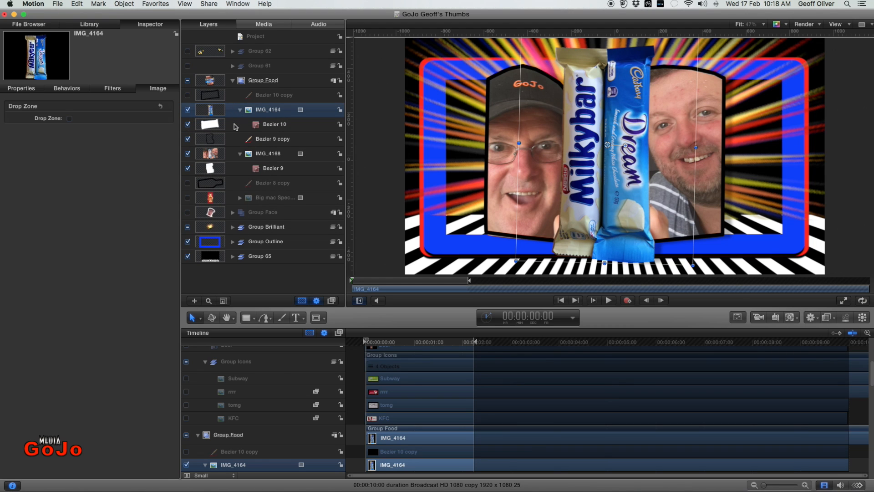
click(236, 126)
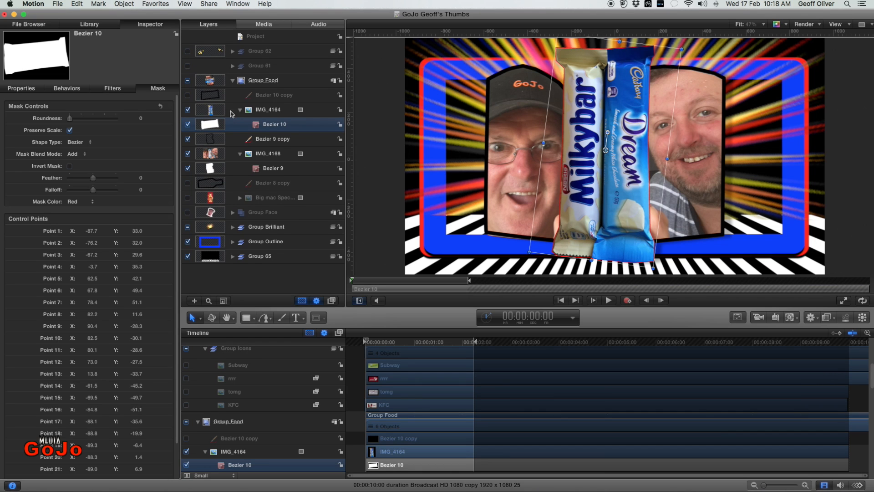
click(233, 111)
click(188, 124)
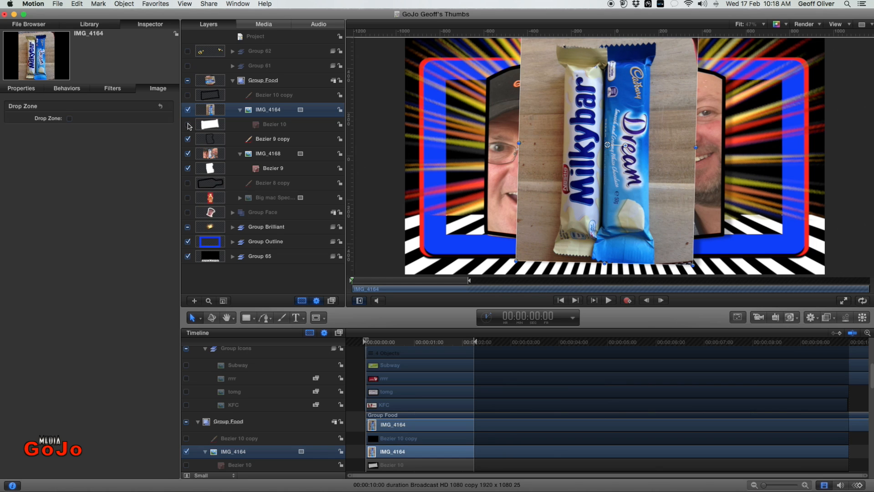
click(188, 124)
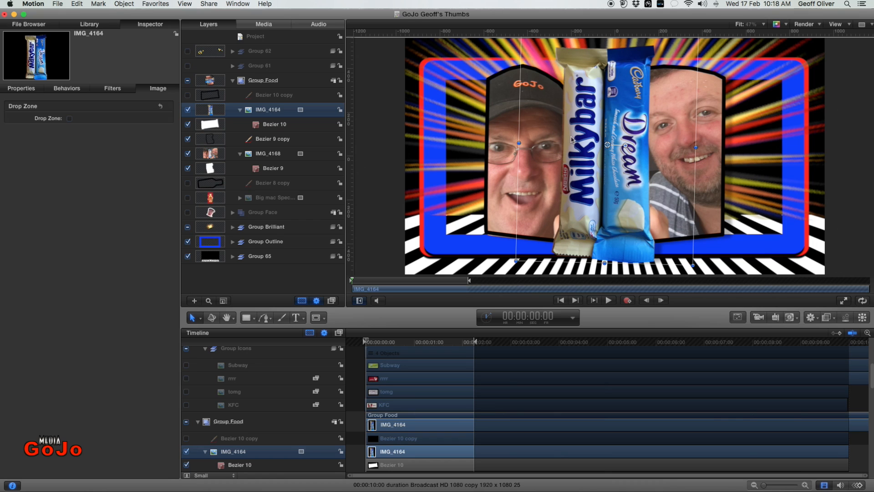
Step: Show the Bezier 10 copy outline around the chocolate bars, comparing it on and off, and collapse Group Food
click(188, 95)
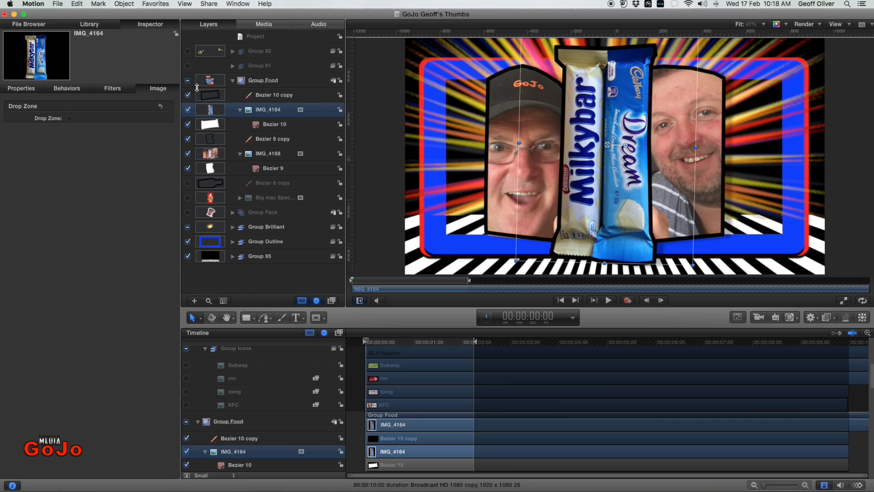
click(188, 95)
click(188, 96)
click(188, 95)
click(188, 95)
click(233, 80)
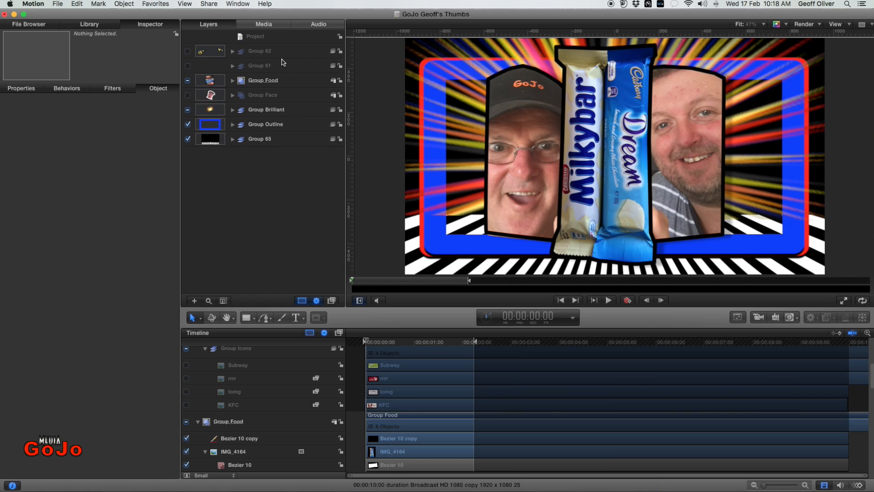
Step: Show and expand Group 62, and select its H layer to inspect the text format settings
click(187, 52)
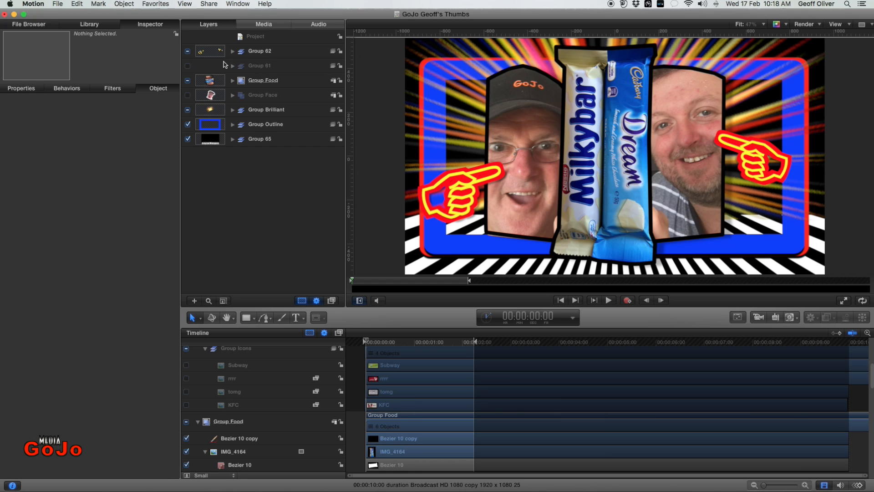
click(233, 51)
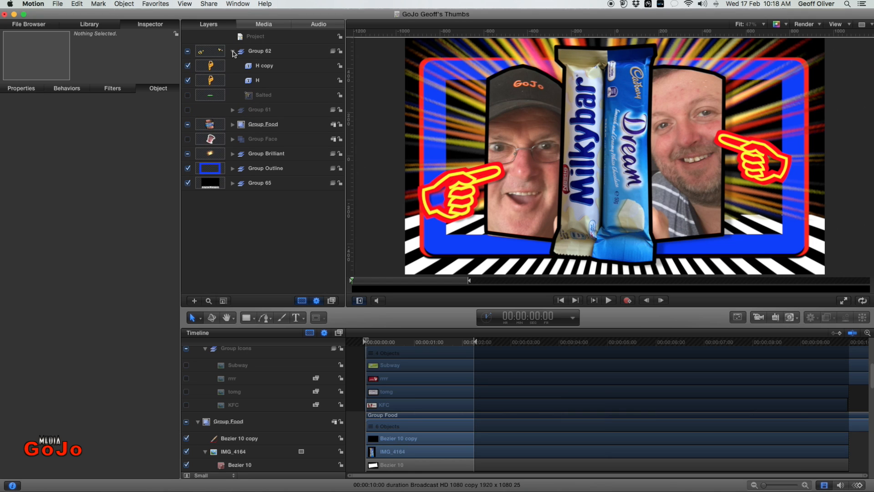
click(234, 80)
click(156, 24)
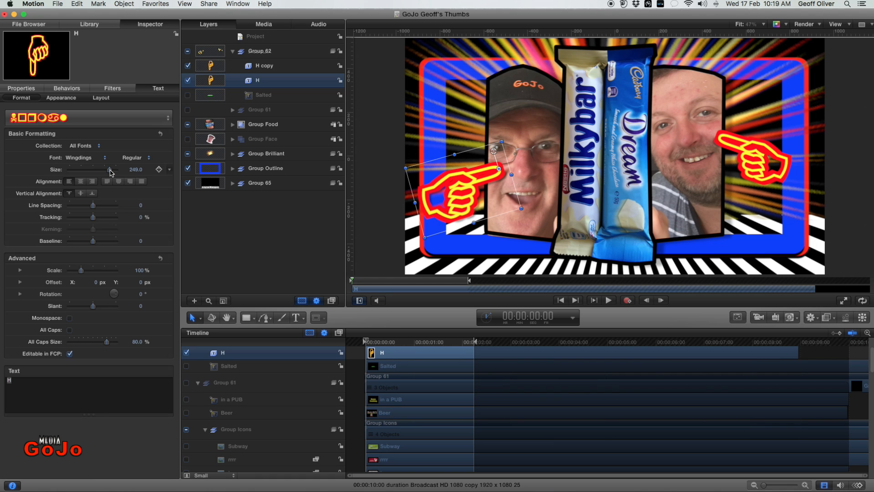
Step: Try shrinking the H pointing hand by reducing its scale to 93%, and undo the change
drag(110, 171, 85, 171)
click(21, 88)
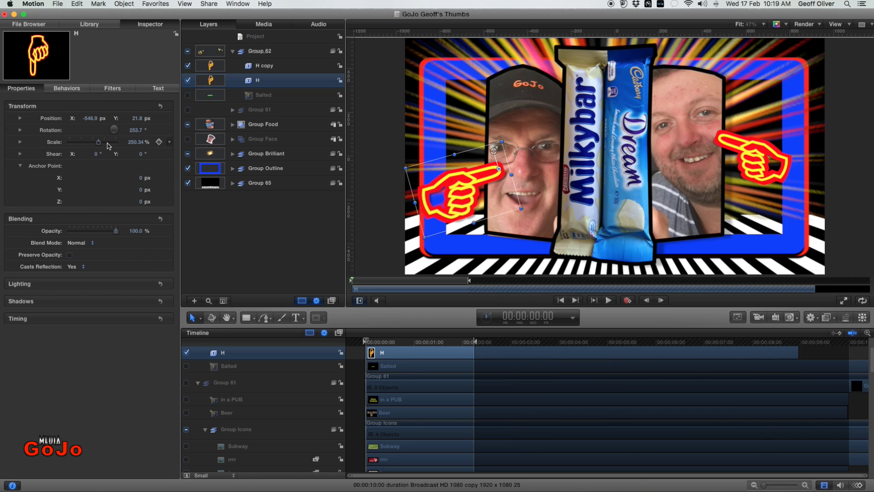
drag(95, 143, 81, 144)
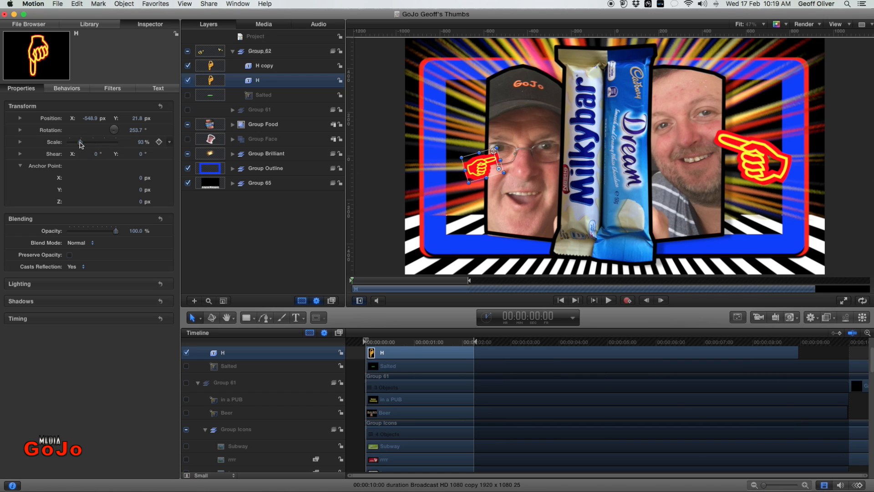
key(super+z)
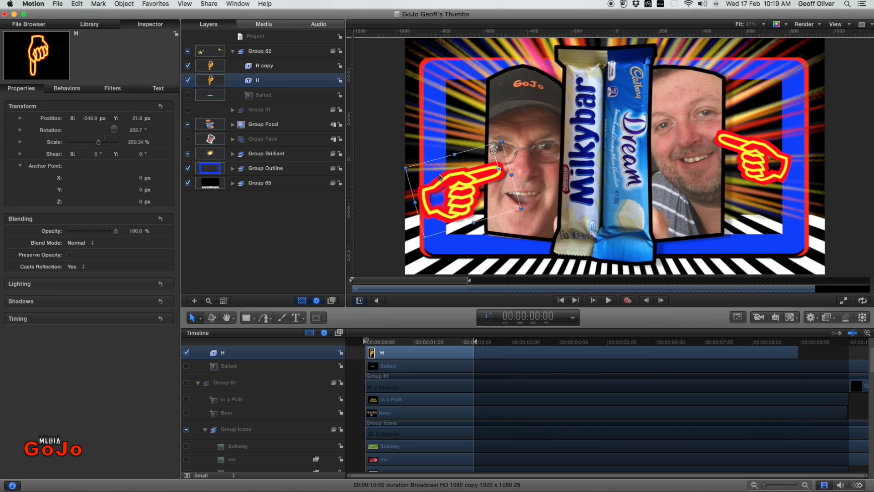
Step: Try rotating the H pointing hand to 164.3° on the canvas, undo the rotation, and select the H copy layer
drag(498, 170, 604, 123)
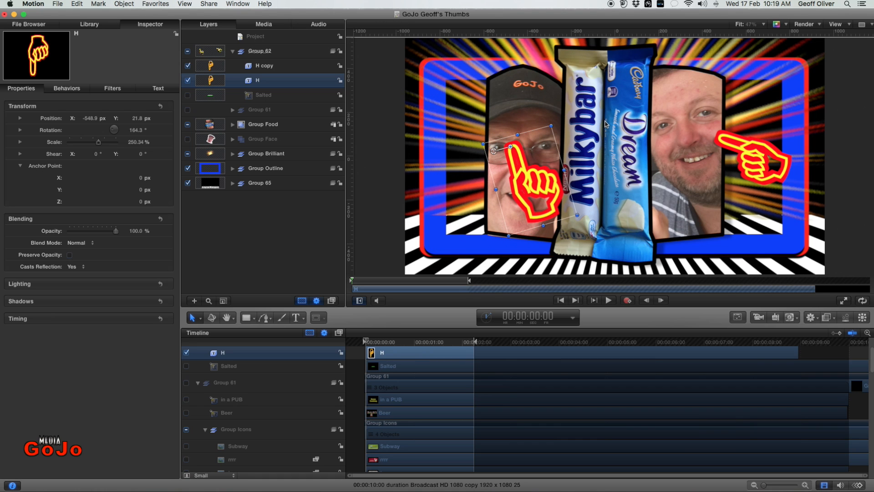
key(super+z)
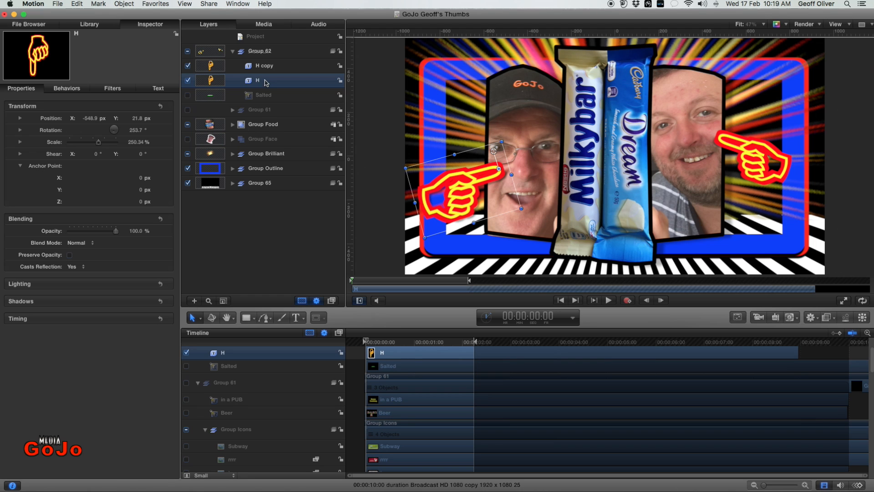
click(232, 67)
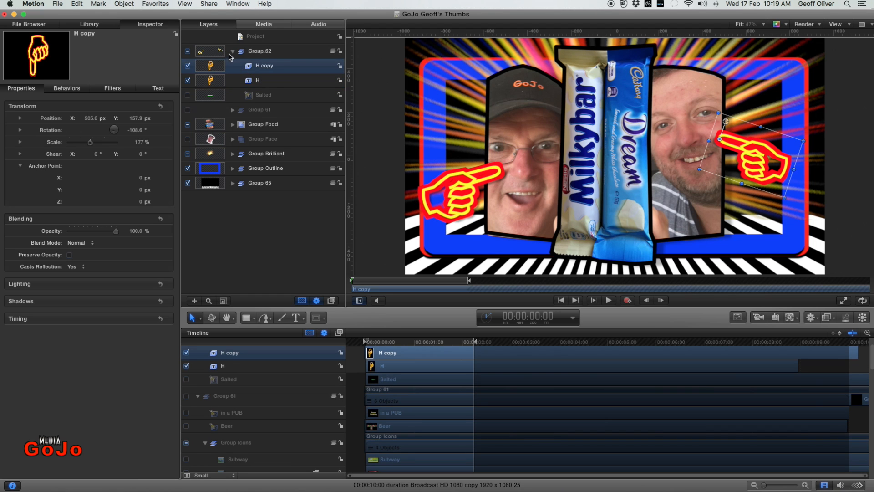
Step: Collapse Group 62 and select the whole group
click(233, 52)
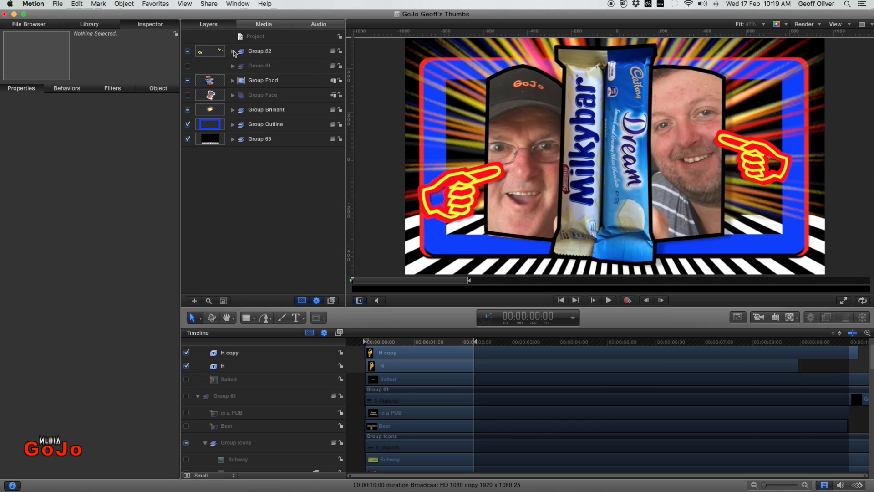
click(289, 54)
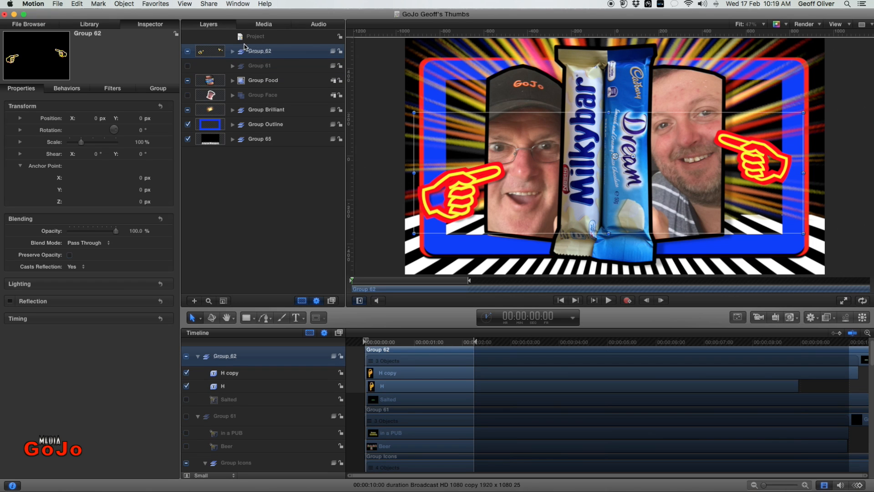
click(300, 51)
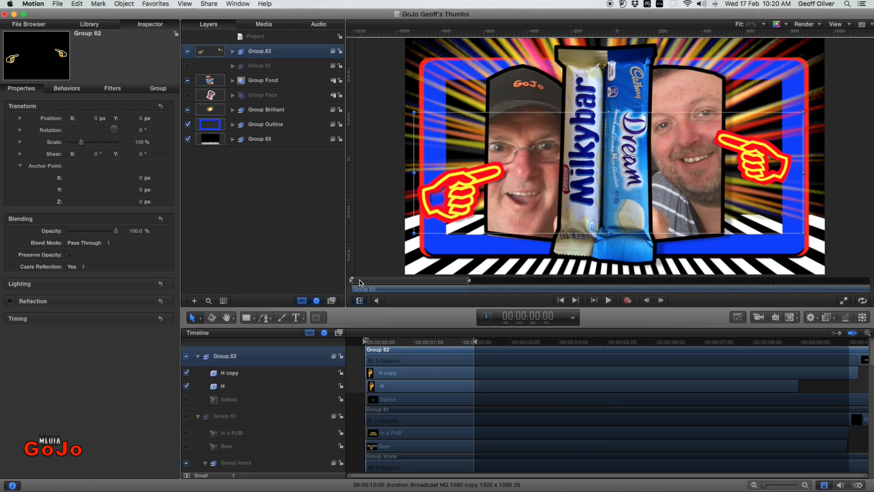
Step: Play the animation and scrub the playhead to 00:00:00:23 to choose the frame for the thumbnail
key(space)
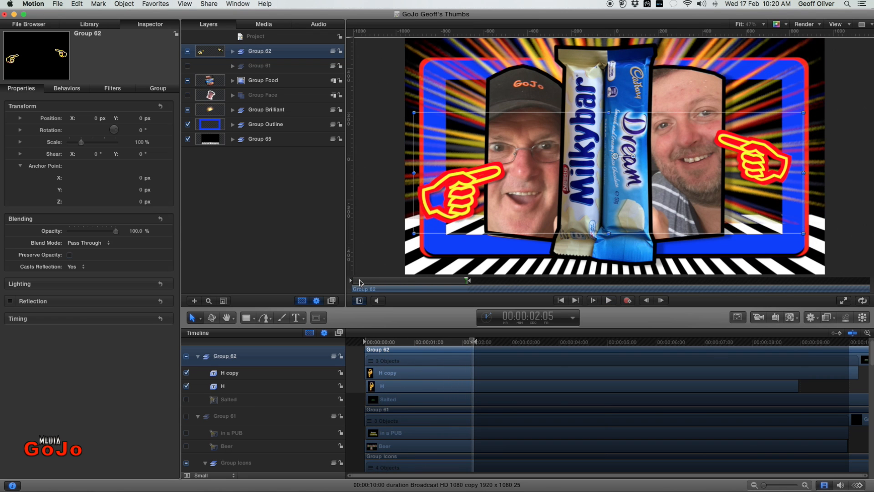
click(359, 280)
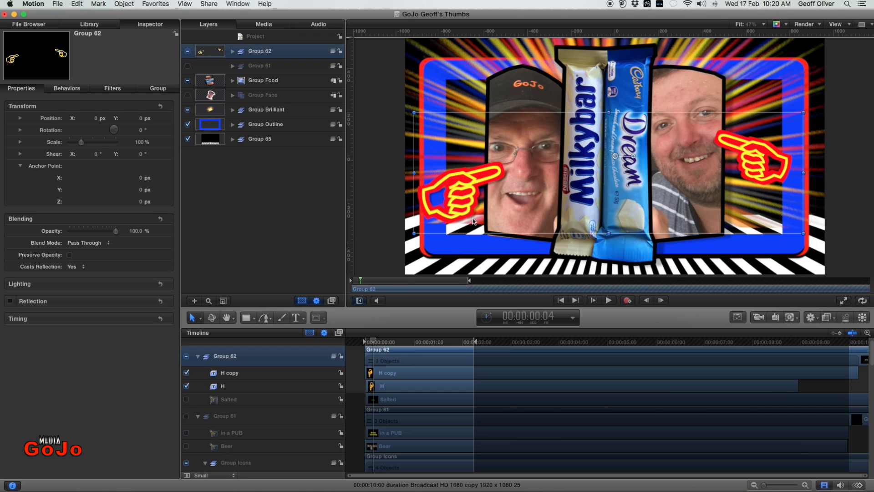
drag(368, 281, 400, 284)
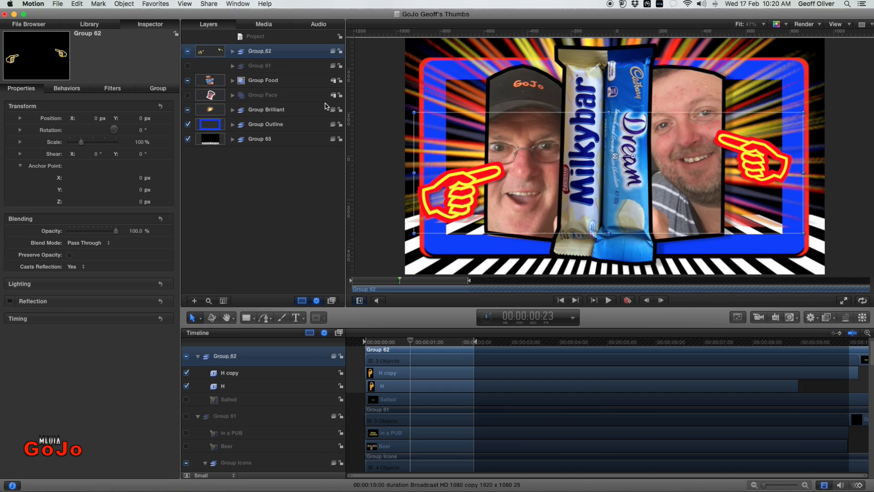
Step: Open the Save Current Frame export options, review the image formats, keep JPEG Image, and cancel the export
click(209, 4)
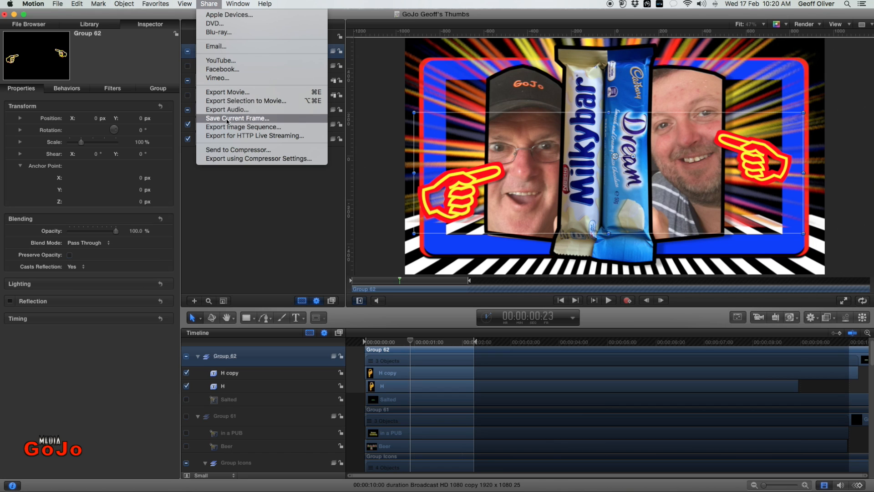
click(257, 119)
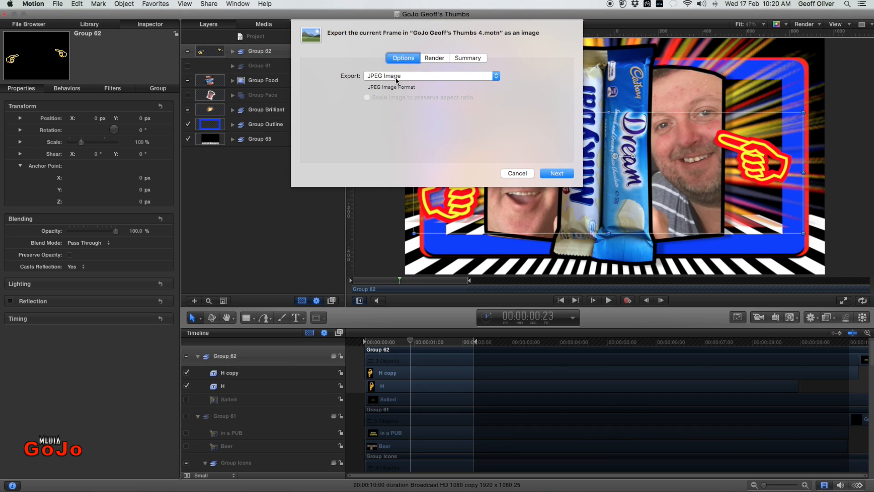
click(496, 76)
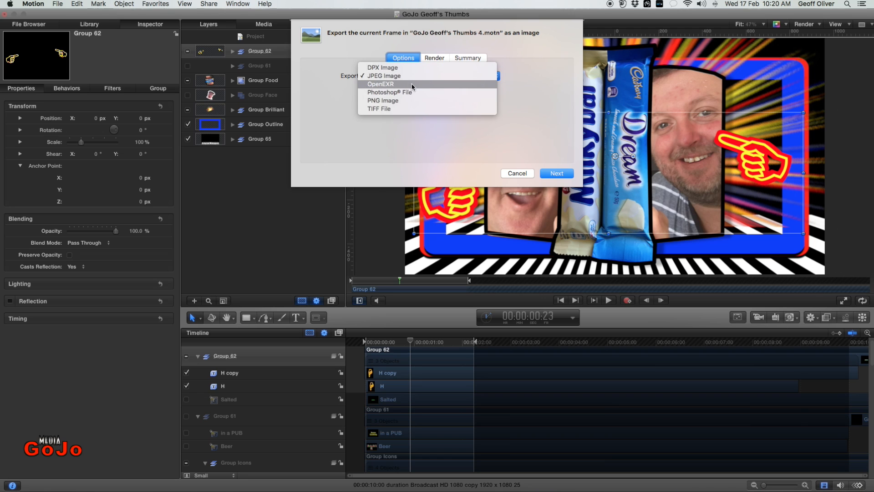
click(386, 77)
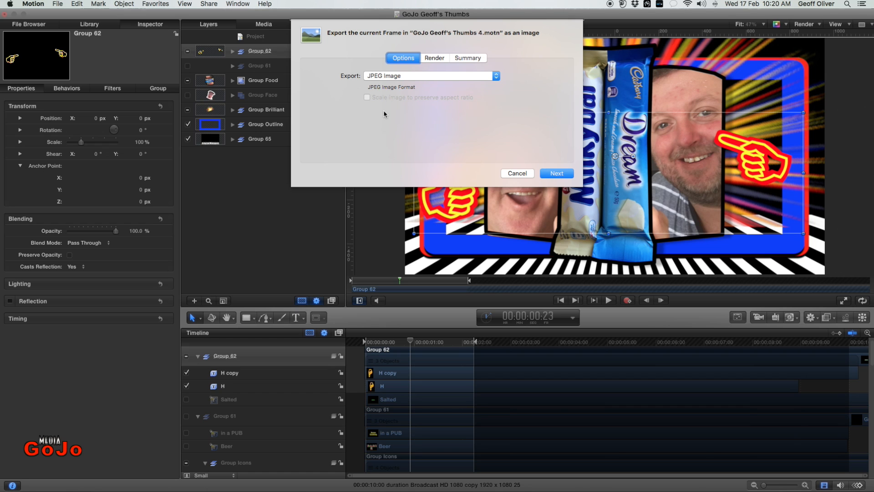
click(516, 173)
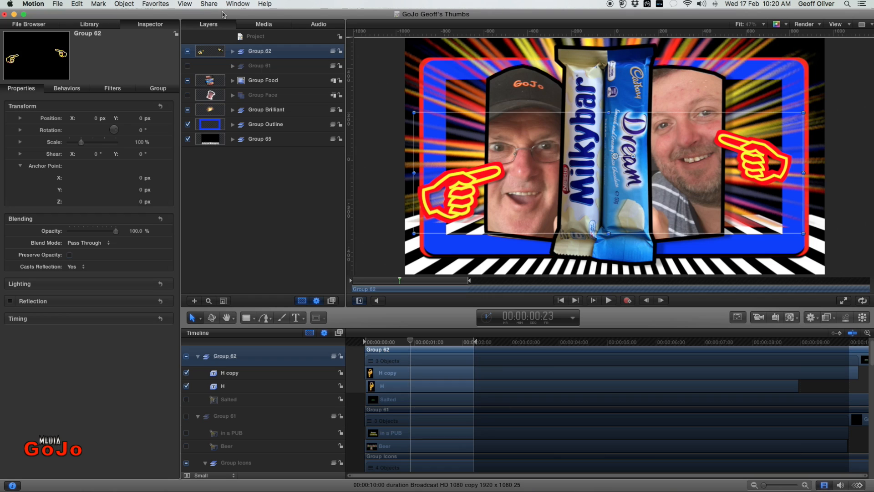
Step: Switch to Preview to view the exported GoJo Geoff's Thumbs 6.jpg, close the image, and return to Motion
key(ctrl+Up)
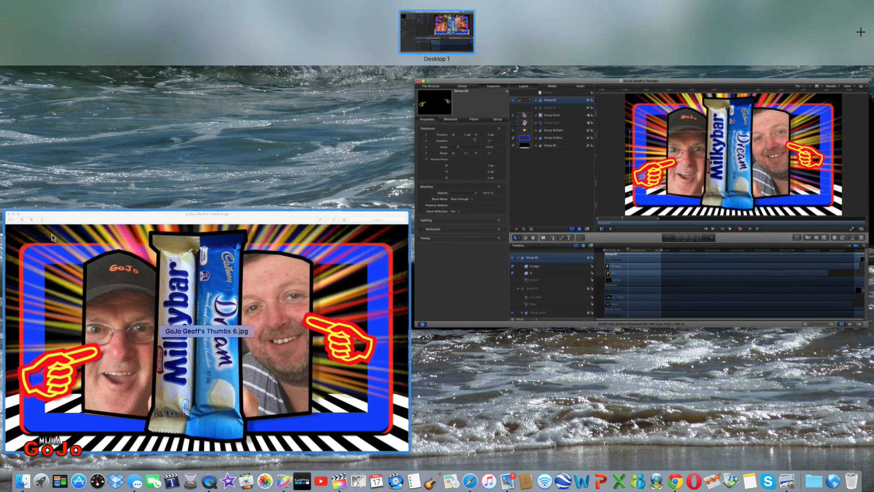
click(130, 213)
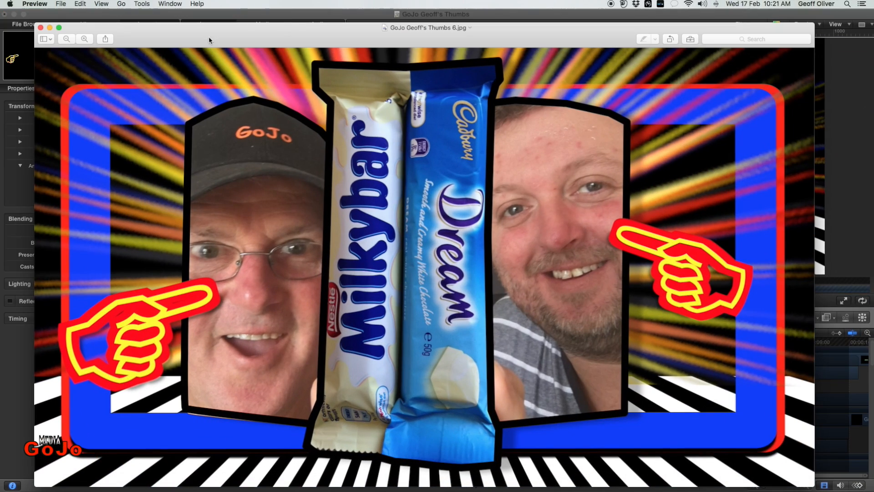
drag(223, 37, 268, 24)
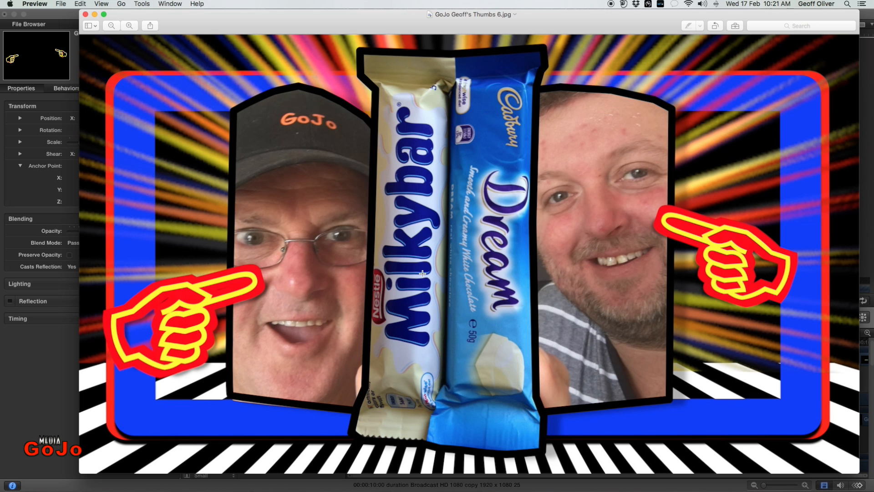
click(85, 15)
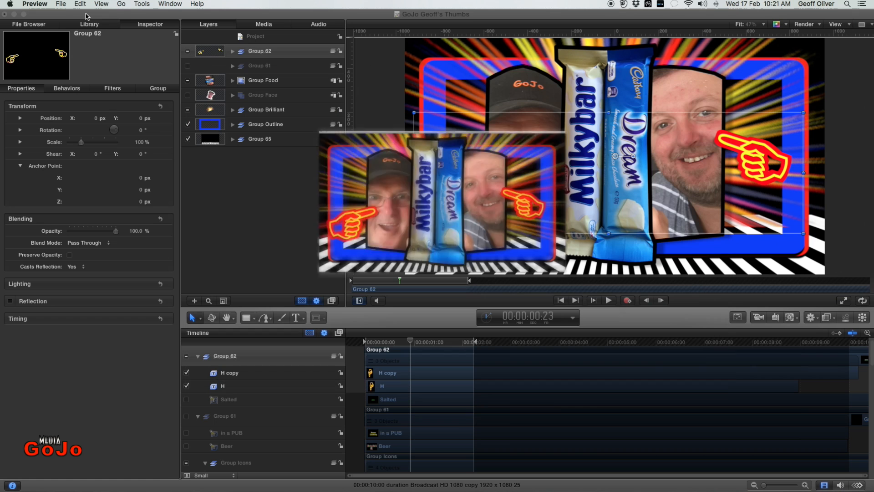
click(131, 14)
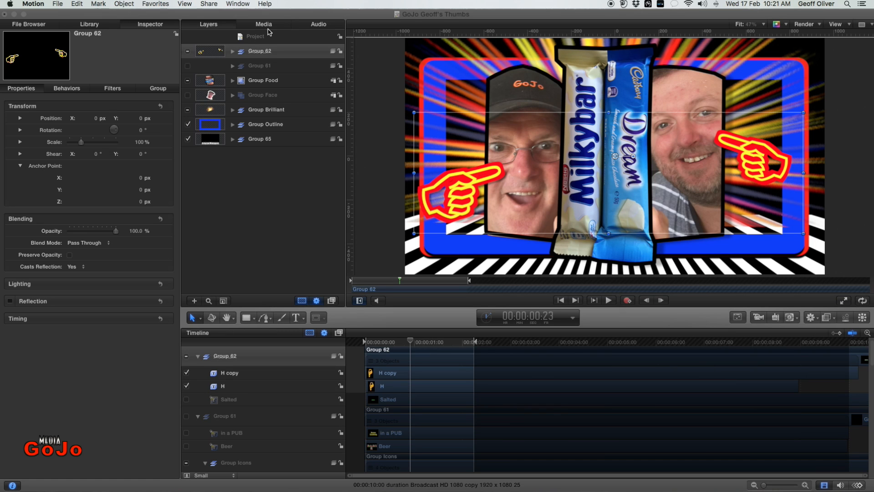